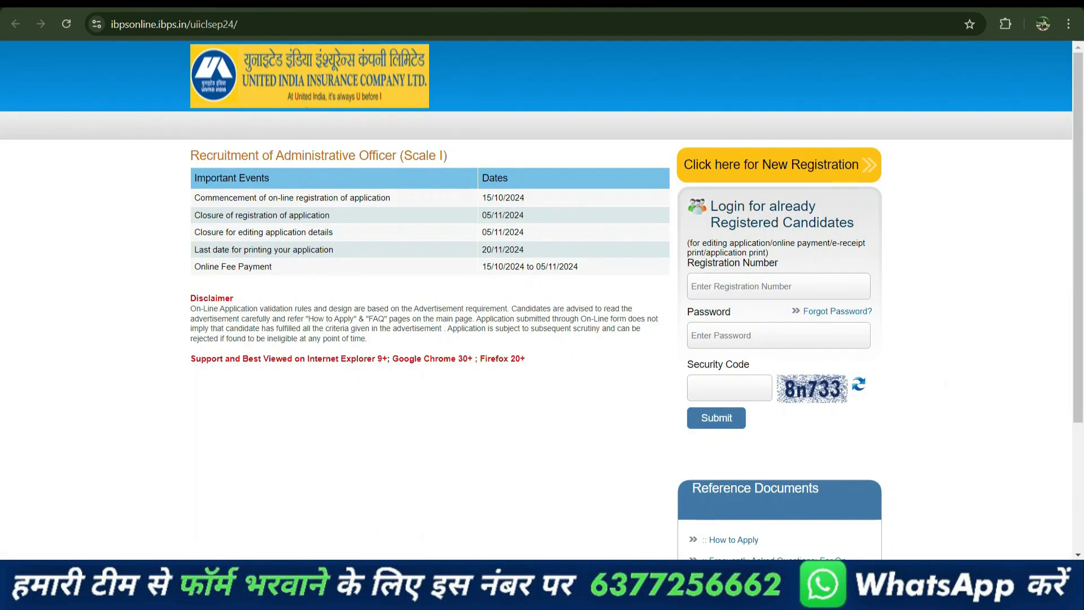
Highlight the commencement and closure dates of online registration in the important events table
drag(485, 199, 532, 210)
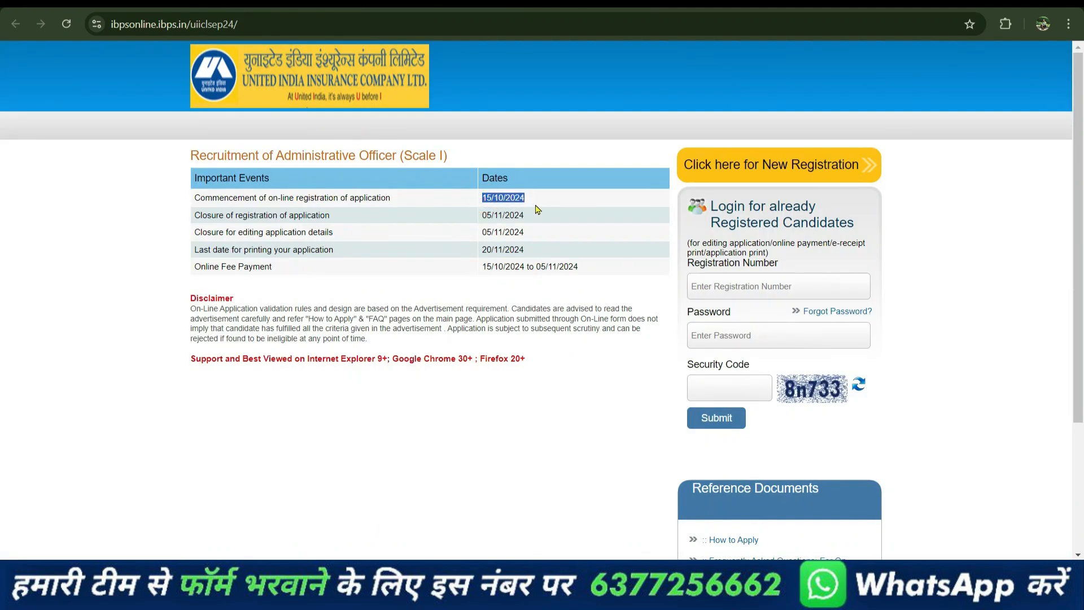
click(479, 221)
drag(482, 215, 535, 220)
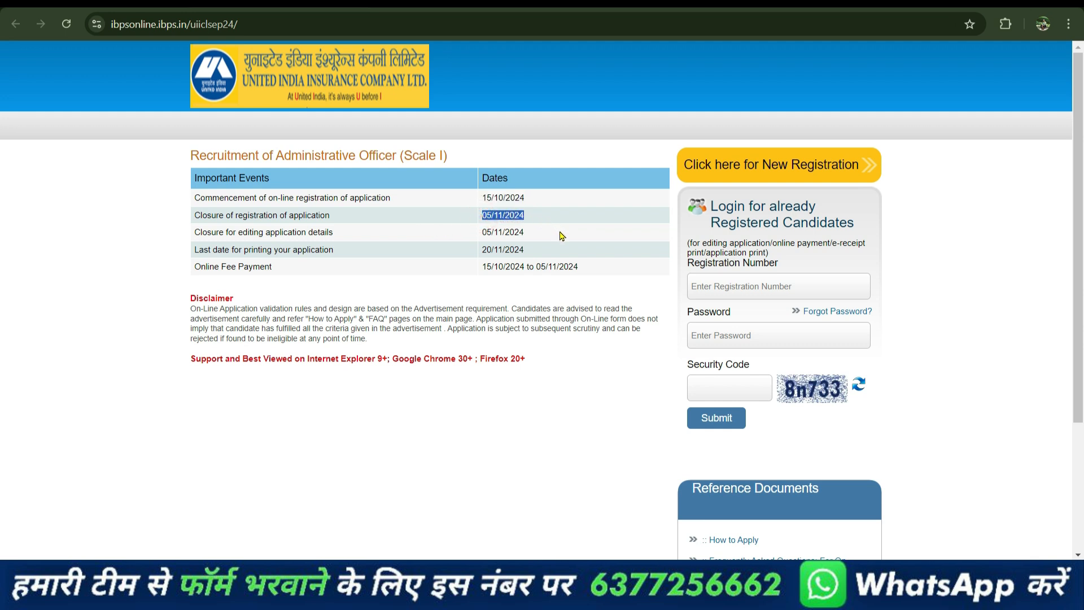
click(611, 281)
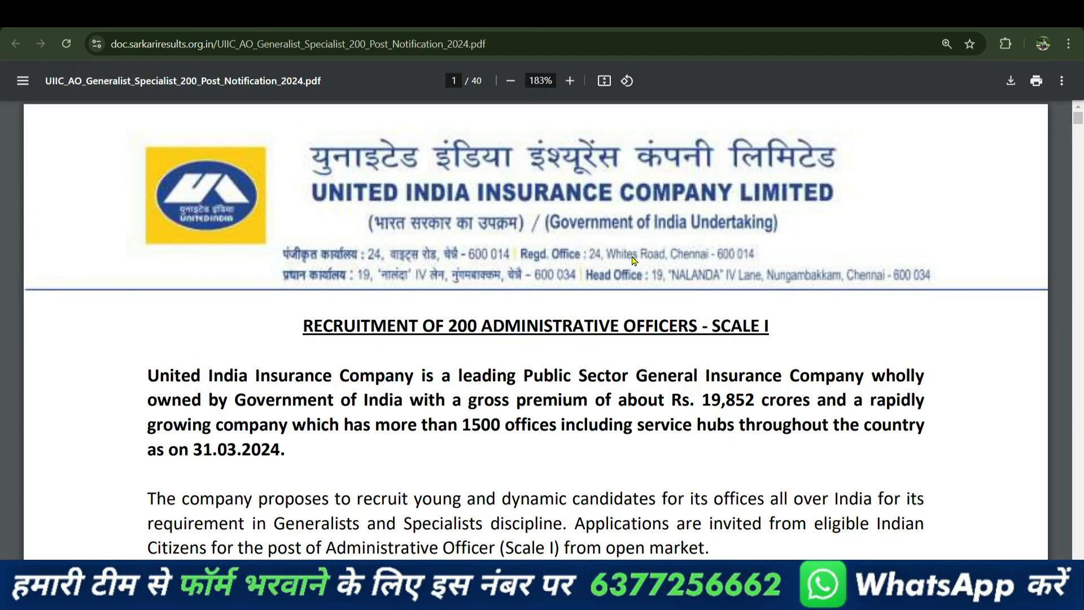
Examine the minimum educational qualifications for each discipline in the recruitment notification PDF
scroll(632, 289, down, 20)
scroll(632, 289, down, 20)
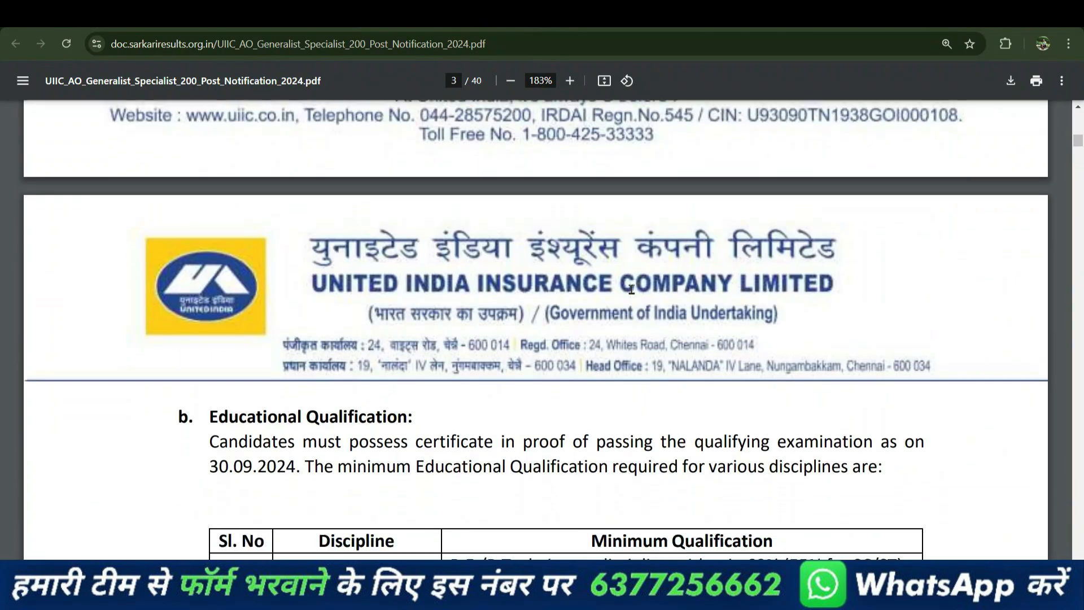
scroll(632, 288, up, 15)
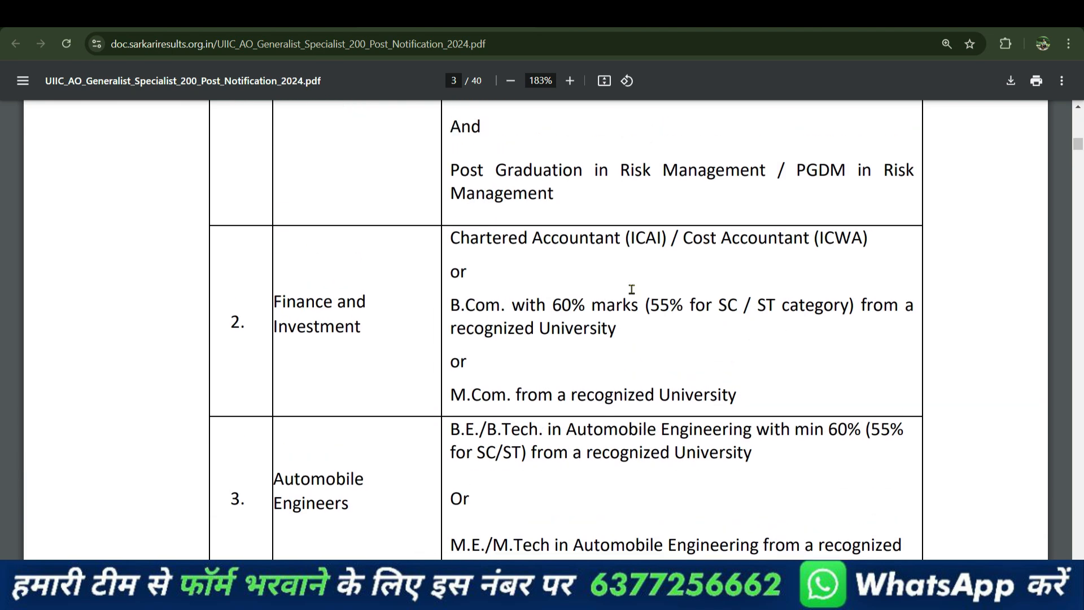
scroll(605, 268, up, 6)
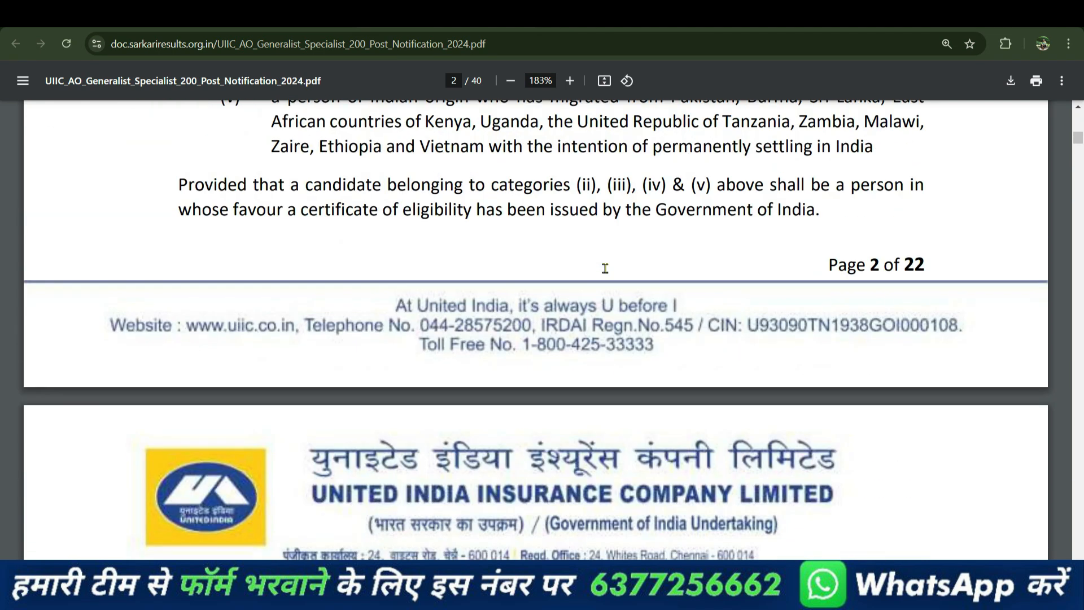
scroll(606, 268, down, 12)
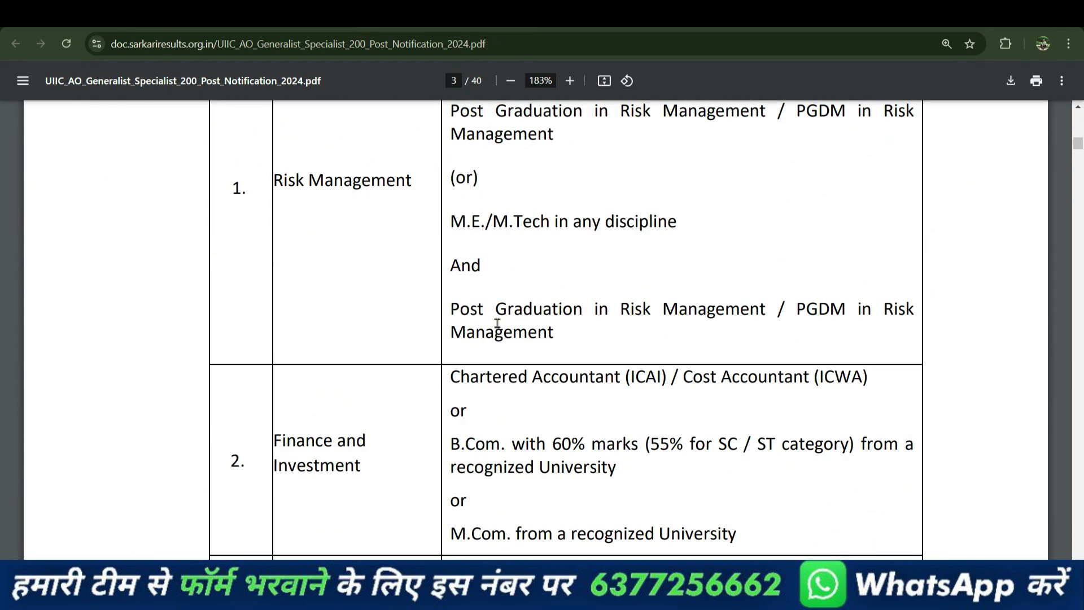
scroll(564, 225, up, 3)
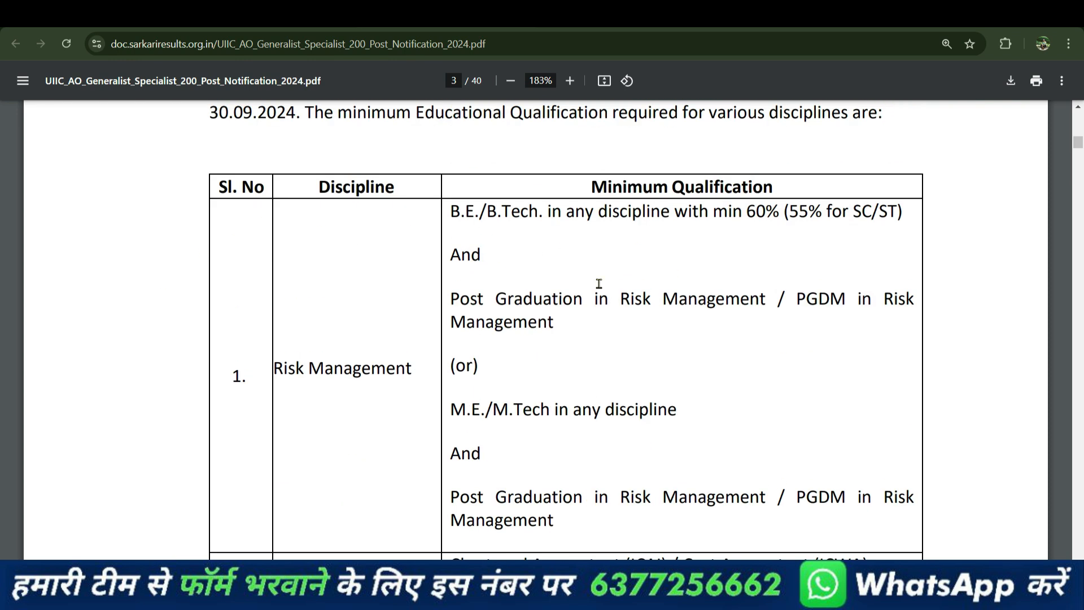
scroll(522, 305, down, 20)
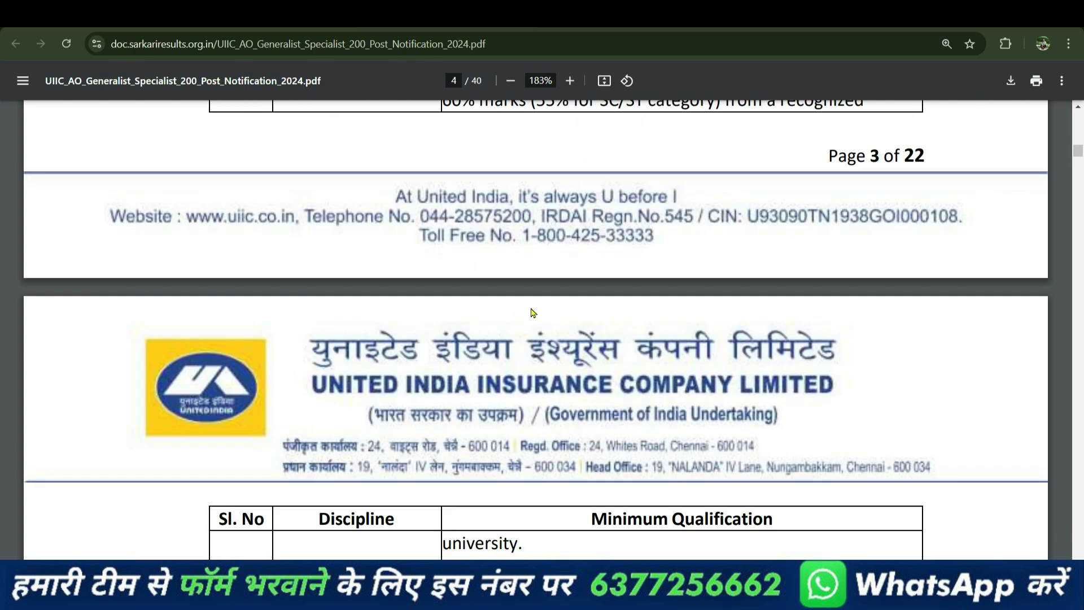
scroll(561, 378, down, 10)
scroll(583, 363, up, 5)
scroll(621, 291, down, 10)
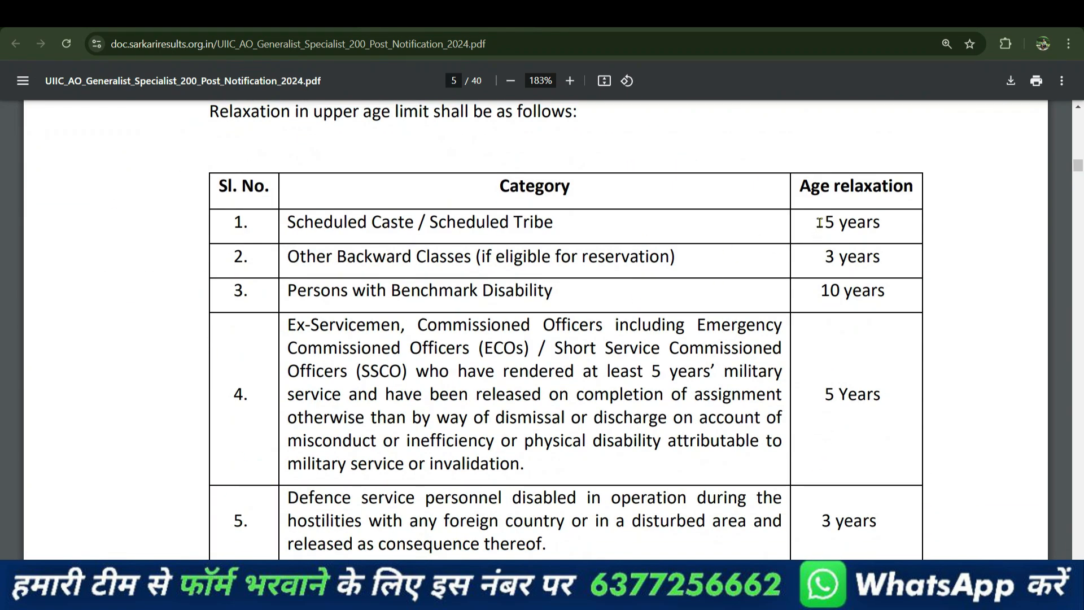
Highlight the Scheduled Caste / Scheduled Tribe age relaxation and review the notes and definitions that follow the table
drag(828, 222, 886, 224)
scroll(944, 275, down, 15)
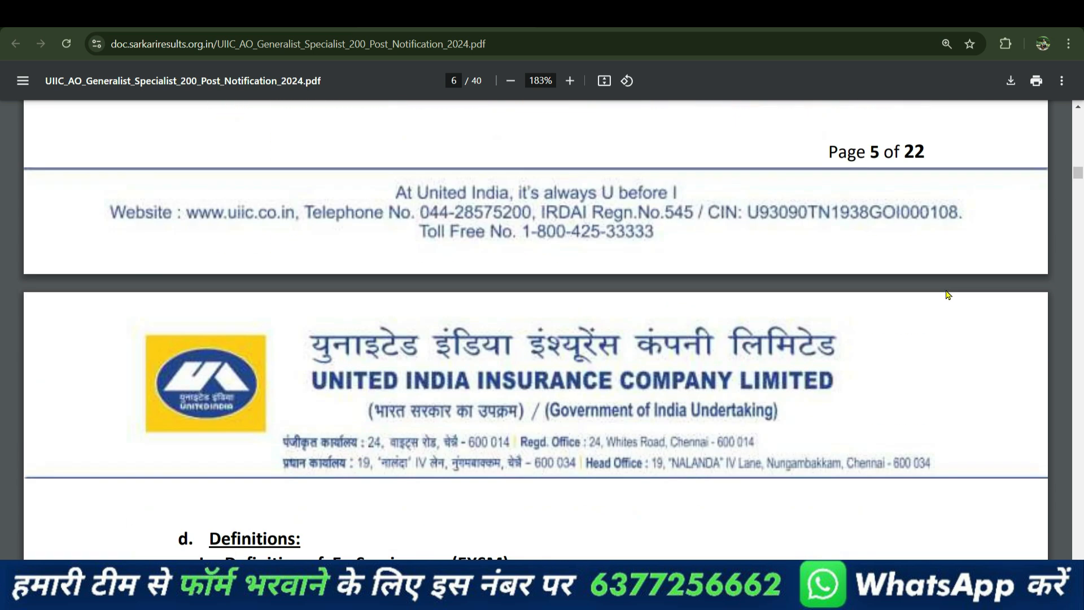
scroll(483, 310, down, 20)
scroll(579, 341, down, 3)
scroll(579, 341, up, 20)
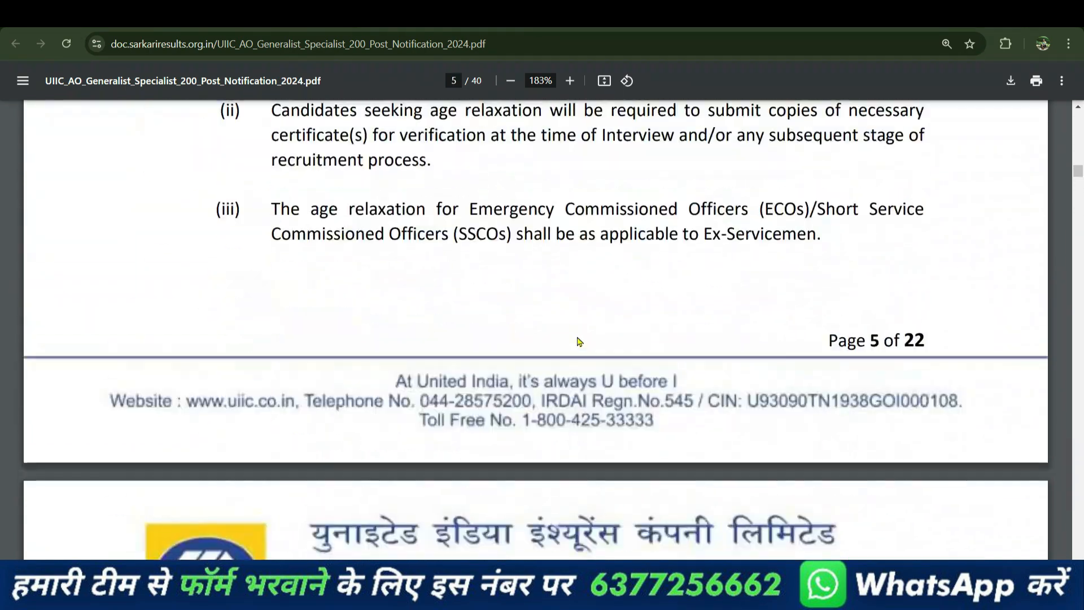
scroll(579, 340, up, 10)
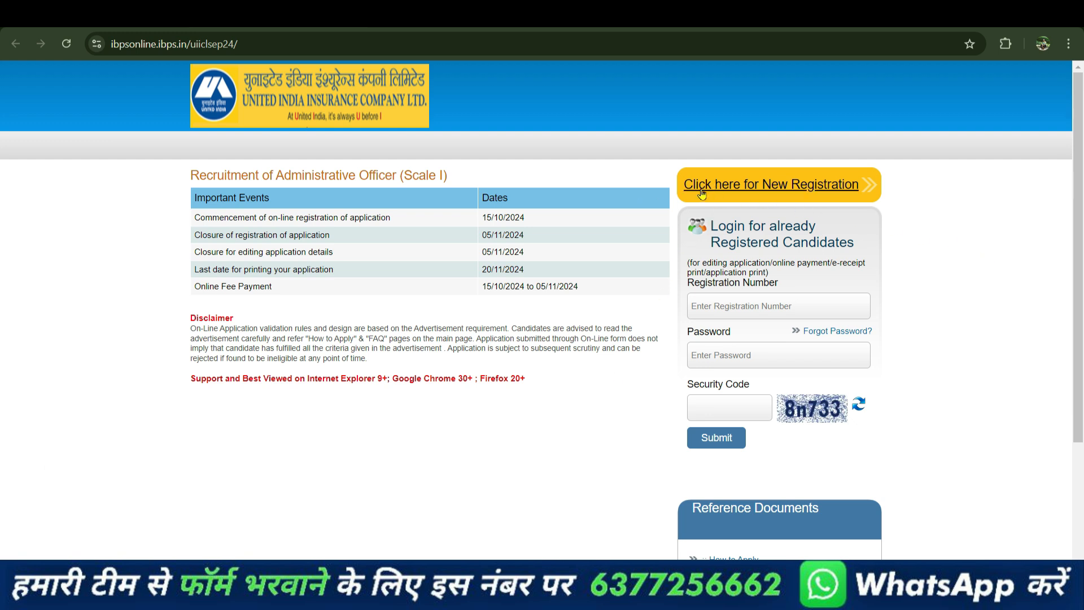
Open the new registration form and go through the first, middle and last name fields with their confirmation fields
click(808, 190)
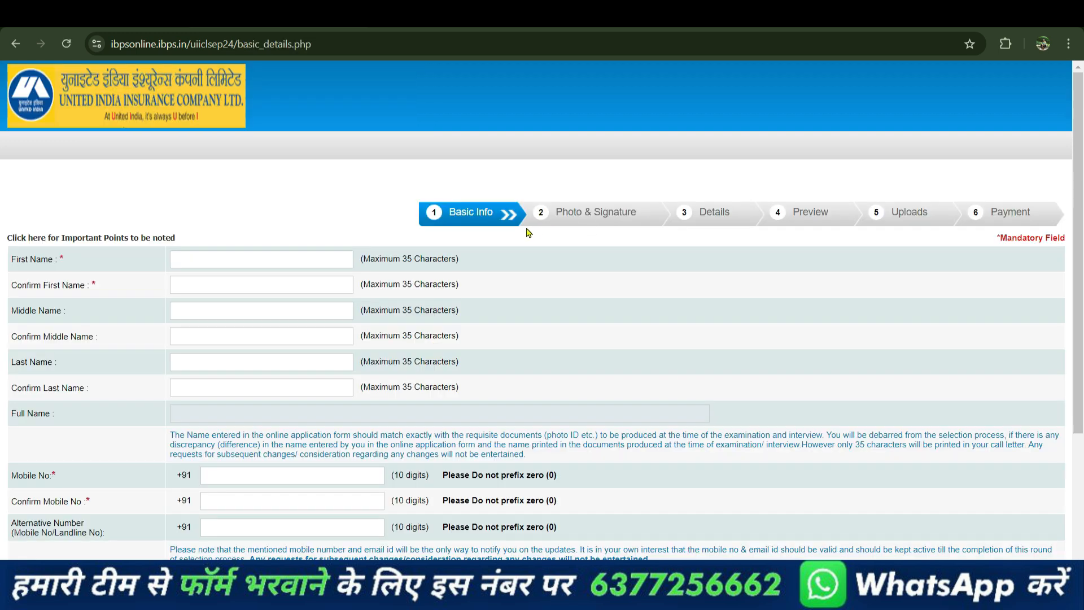
click(192, 261)
click(206, 286)
click(192, 310)
click(200, 337)
click(202, 364)
click(187, 385)
Go through the mobile number field and its confirmation field in the registration form
scroll(232, 384, down, 3)
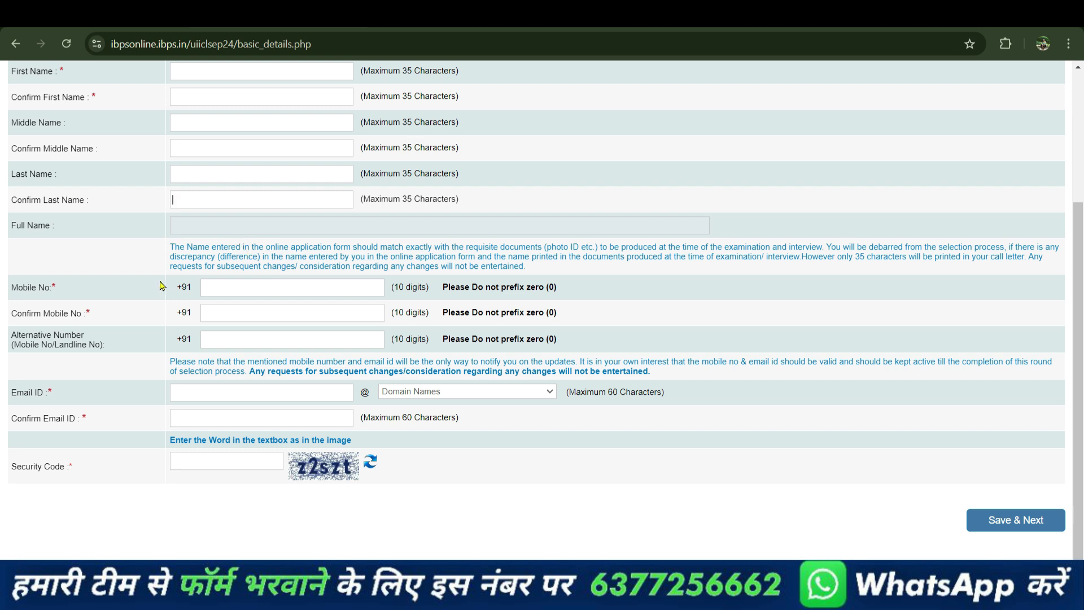
click(234, 287)
click(218, 315)
click(218, 314)
Set the e-mail domain to gmail.com and go on to the e-mail confirmation and security code fields
click(210, 392)
click(414, 396)
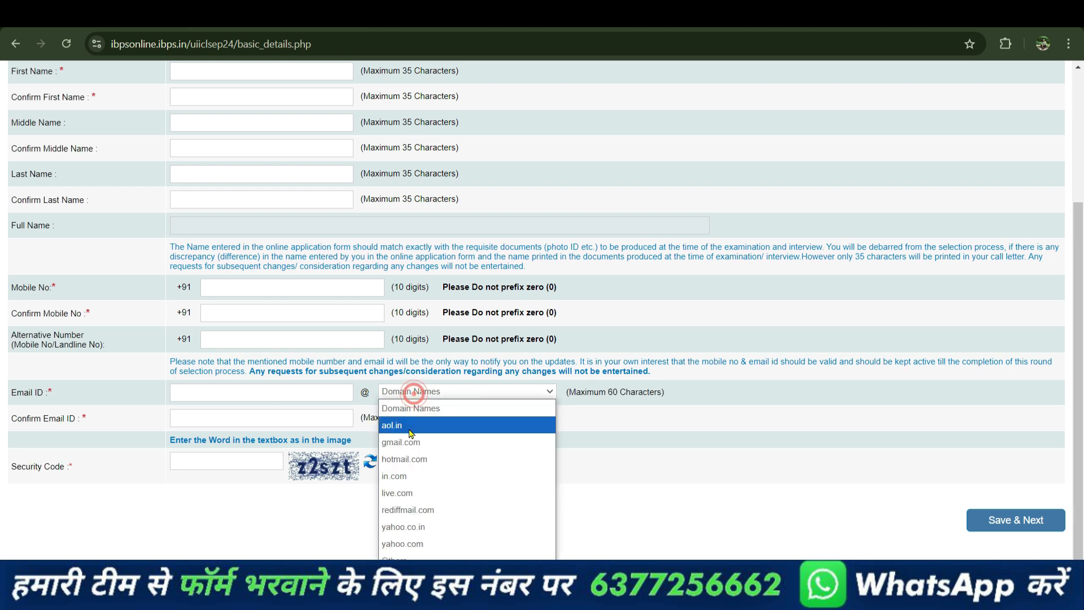
click(412, 443)
click(430, 392)
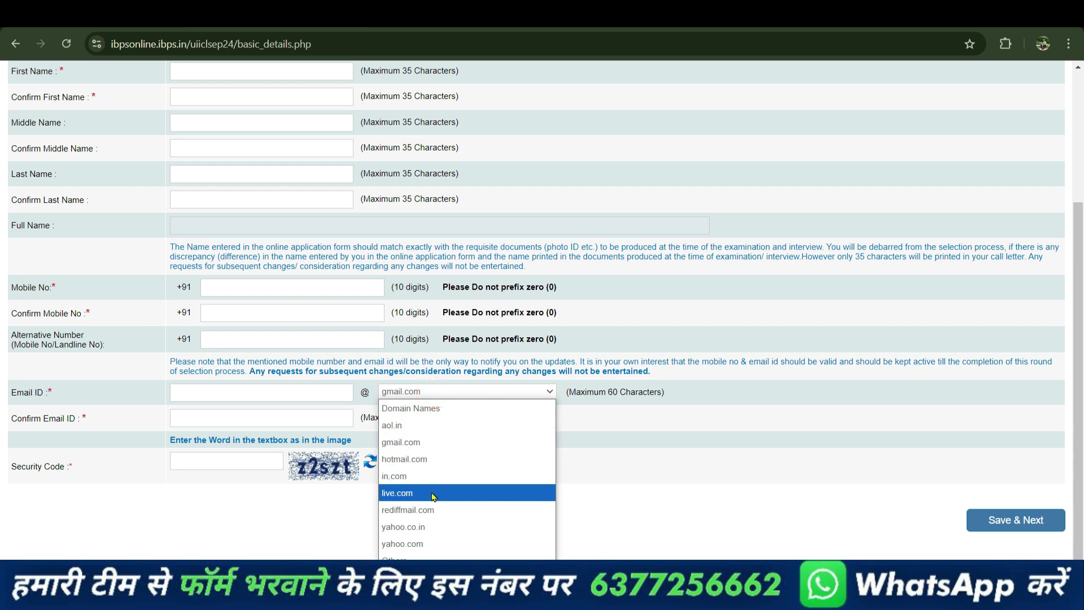
click(451, 446)
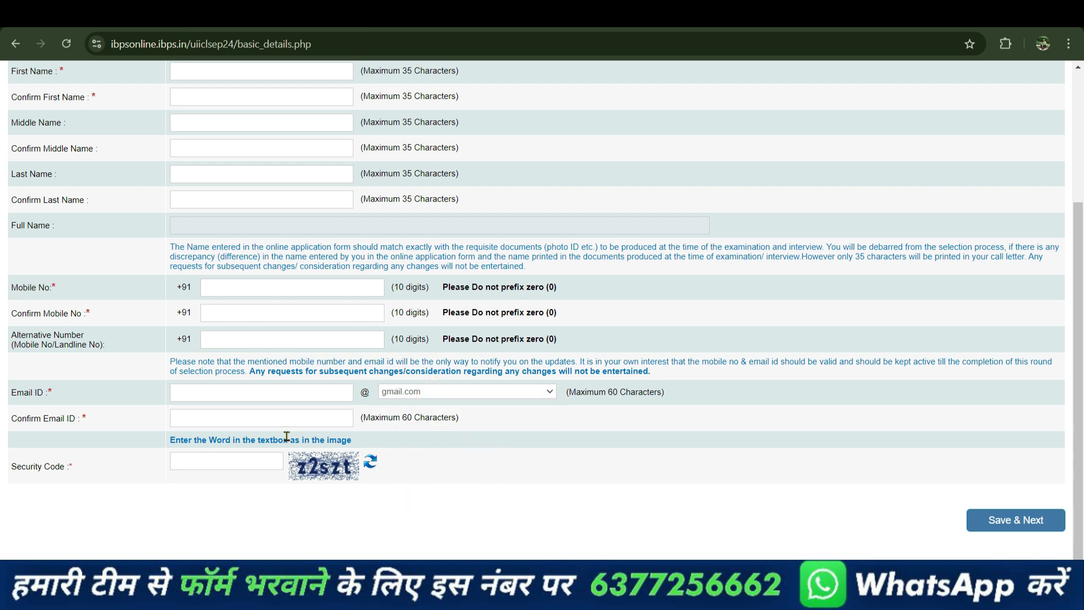
click(200, 416)
click(239, 461)
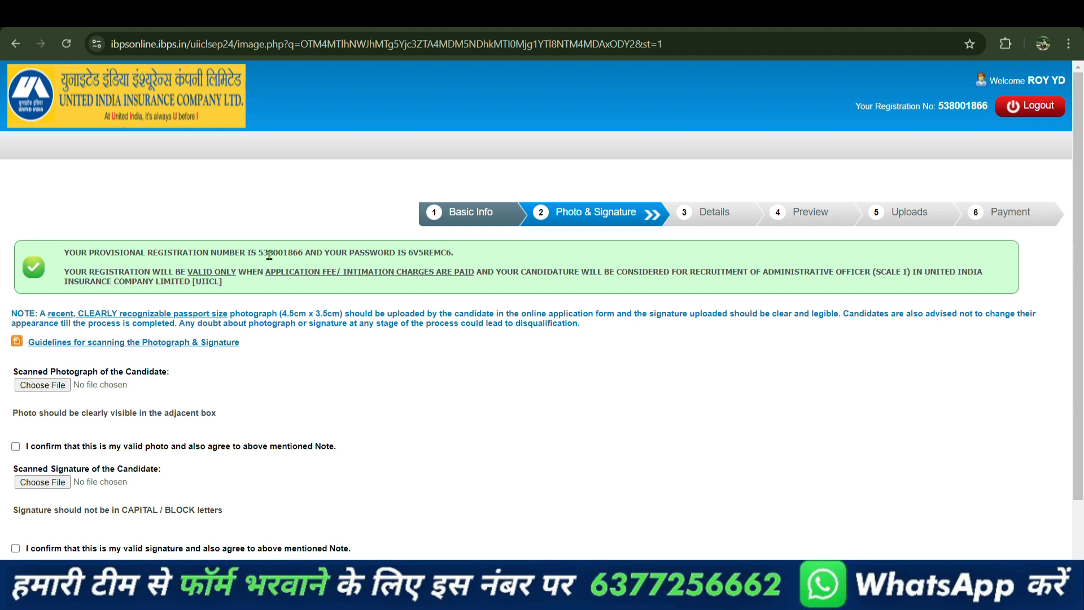
Highlight the provisional registration number and password in the registration message
drag(259, 254, 460, 254)
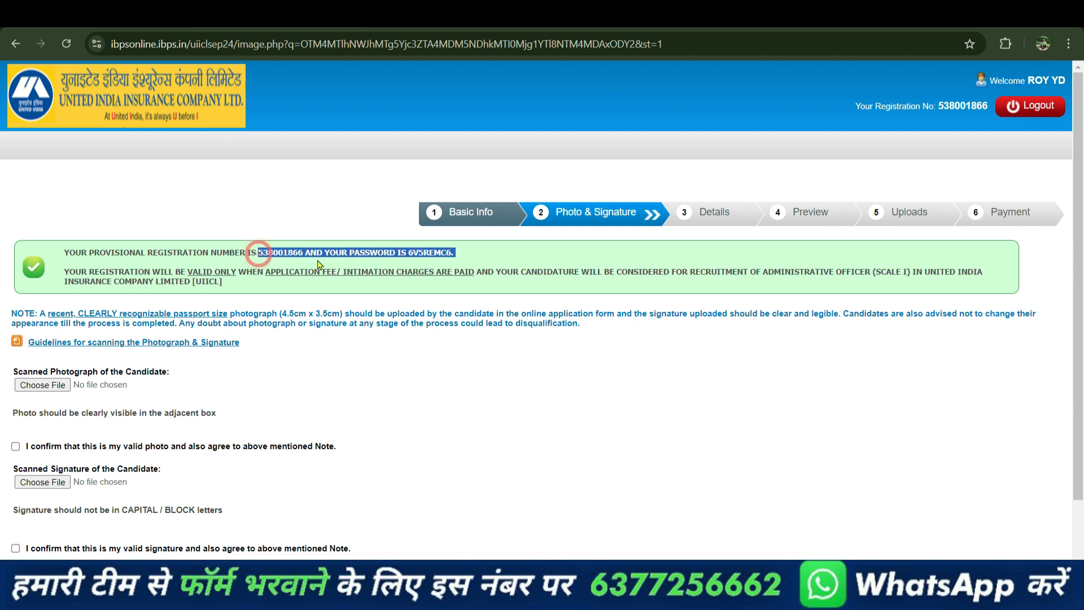
click(466, 257)
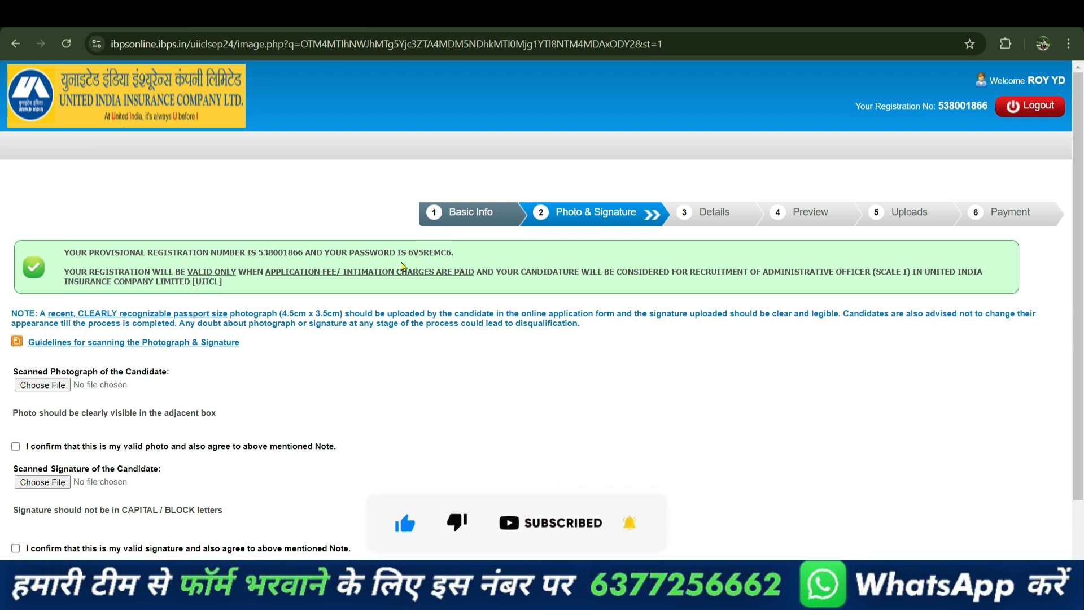
Open the photograph and signature scanning guidelines and highlight the required photograph file size
scroll(384, 277, down, 2)
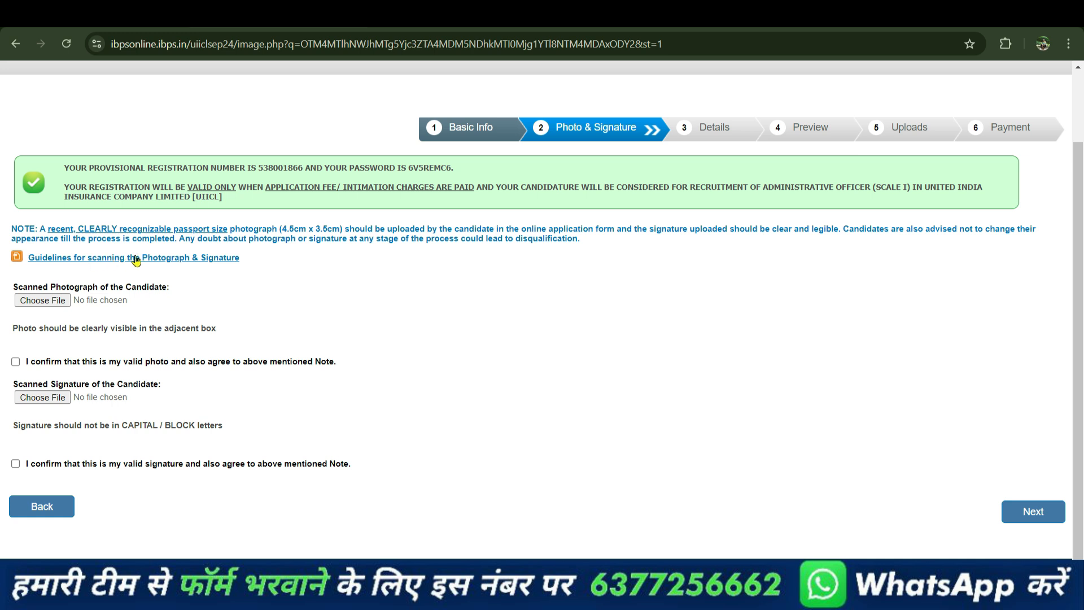
click(114, 259)
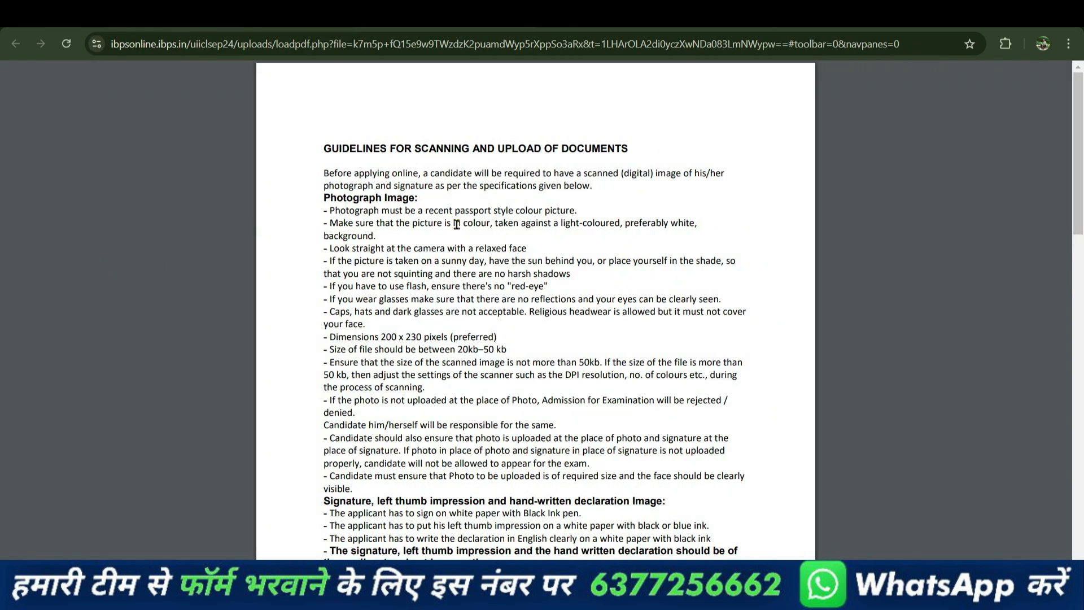
scroll(456, 224, down, 6)
scroll(414, 175, up, 3)
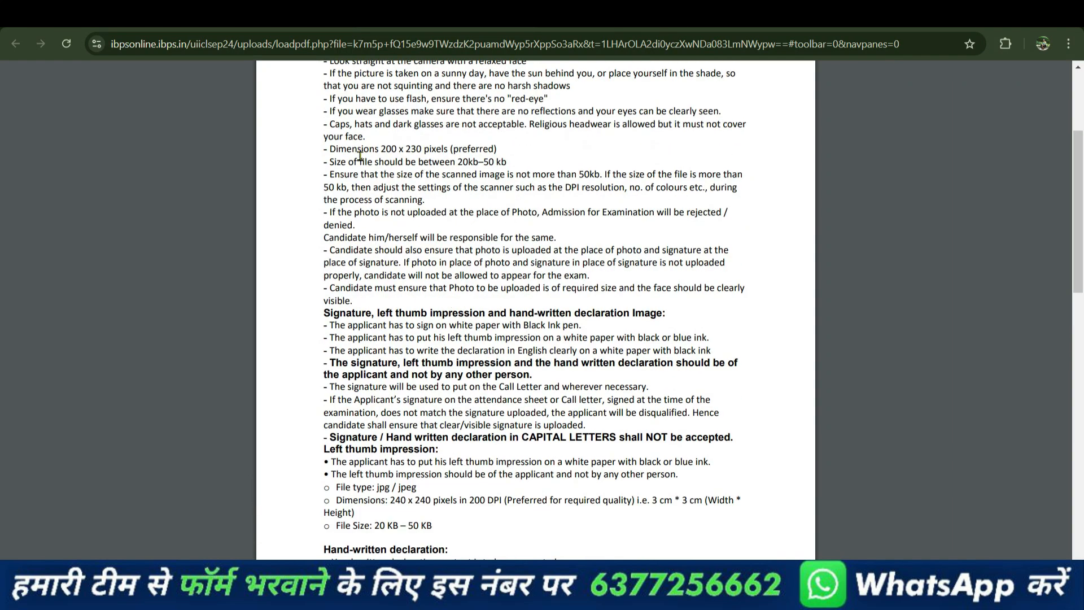
scroll(502, 169, up, 3)
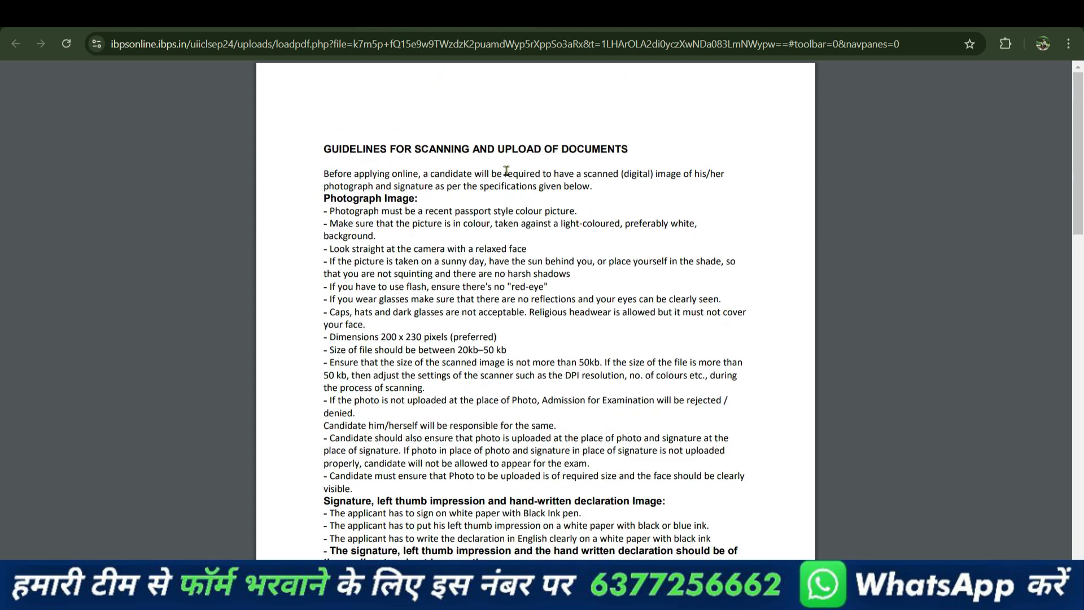
drag(458, 350, 548, 353)
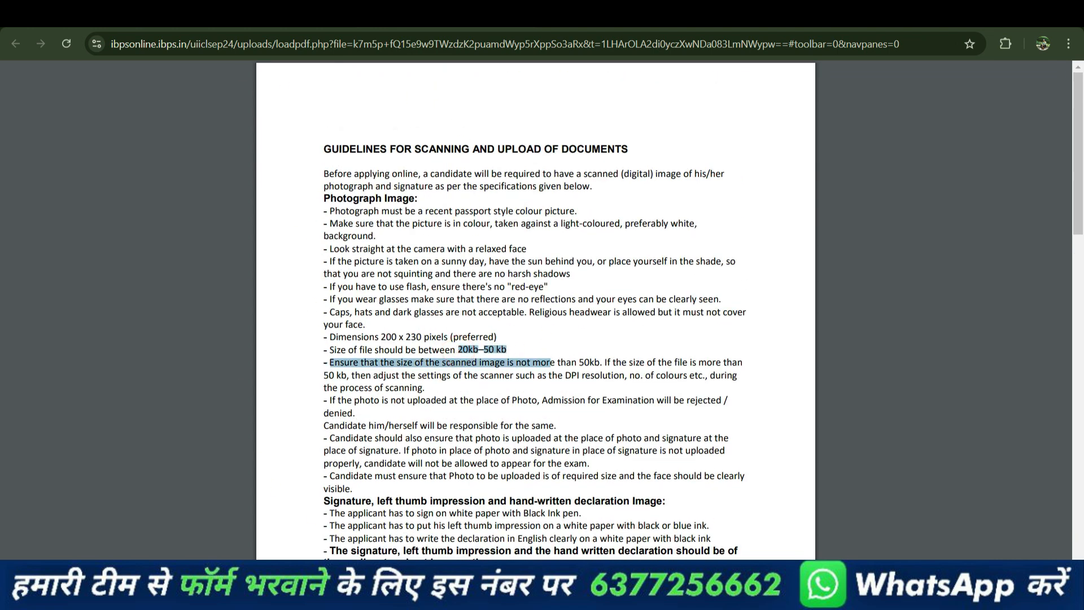
Confirm the photo and signature as valid in the application form and proceed to the Details stage
click(316, 14)
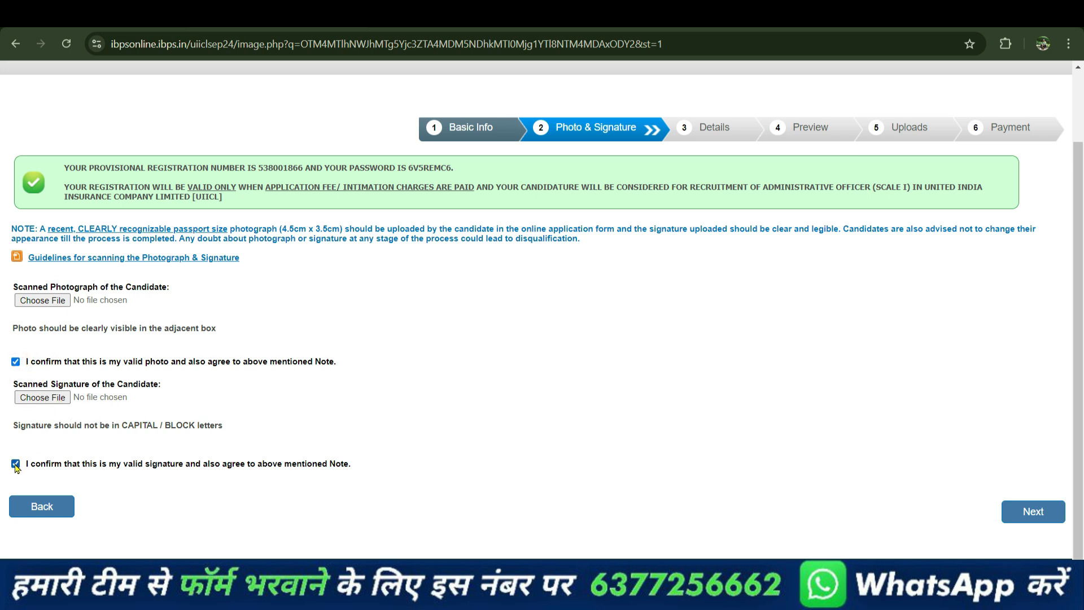
click(1030, 512)
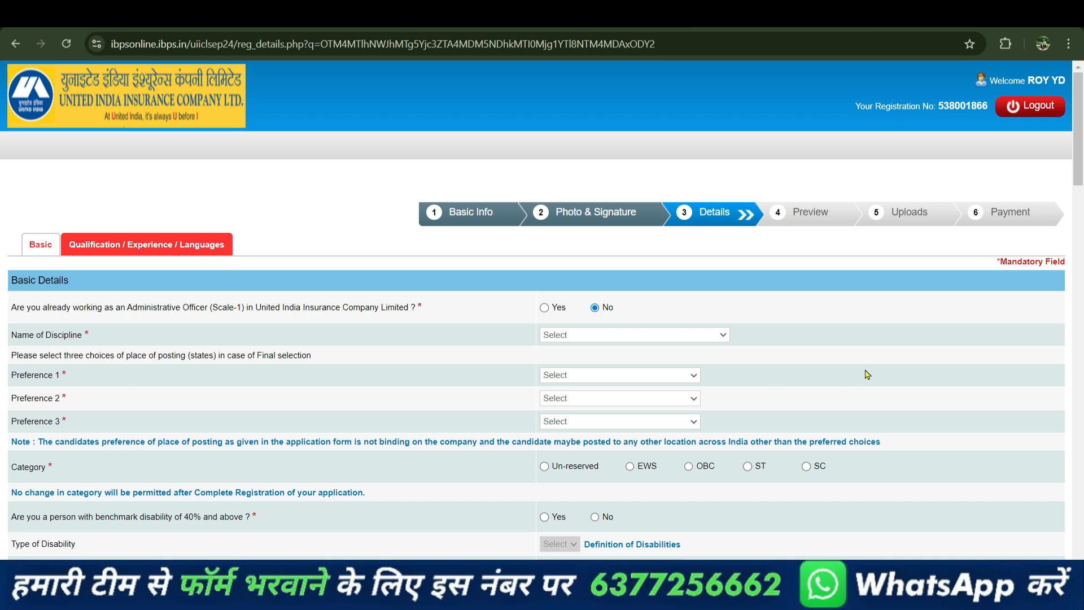
Check the selectable disciplines against the minimum qualification table in the notification PDF, and close the PDF
click(602, 337)
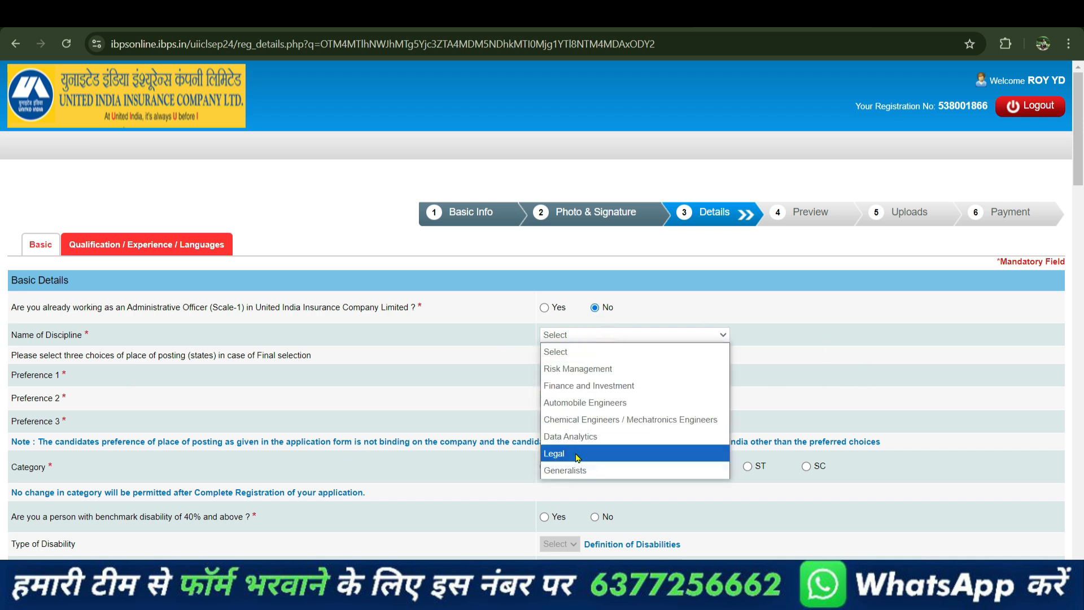
click(480, 17)
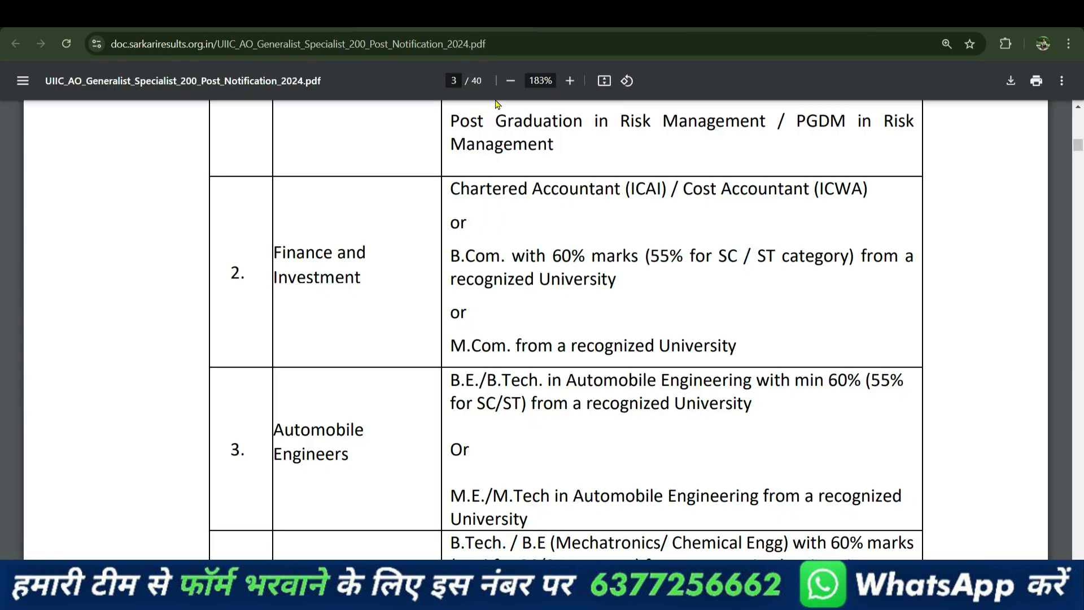
scroll(284, 352, up, 6)
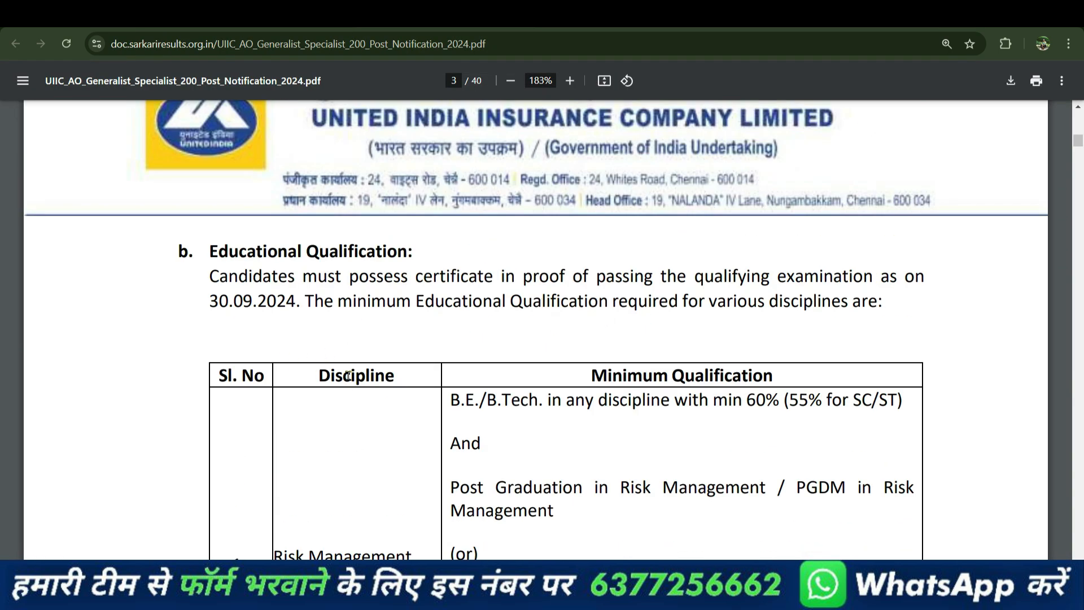
scroll(390, 337, down, 7)
scroll(654, 225, up, 3)
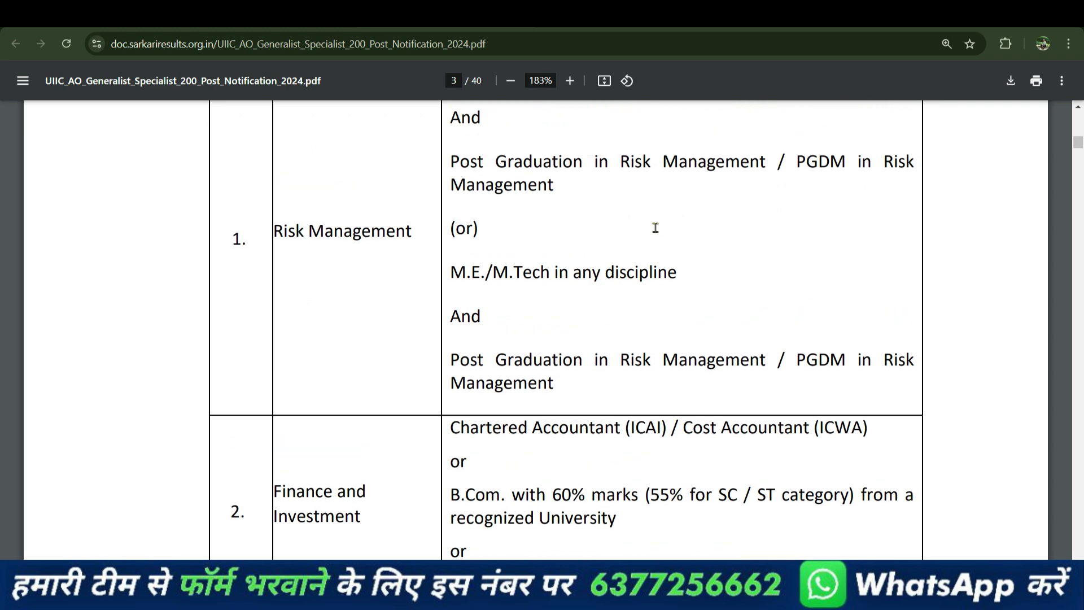
drag(596, 186, 781, 186)
scroll(784, 299, down, 3)
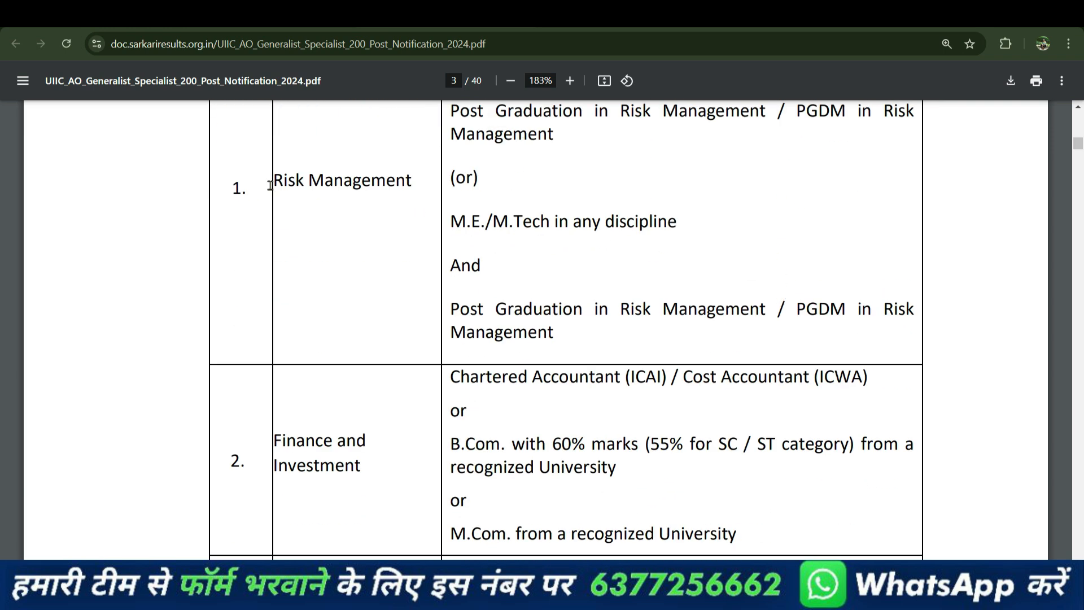
scroll(606, 272, down, 6)
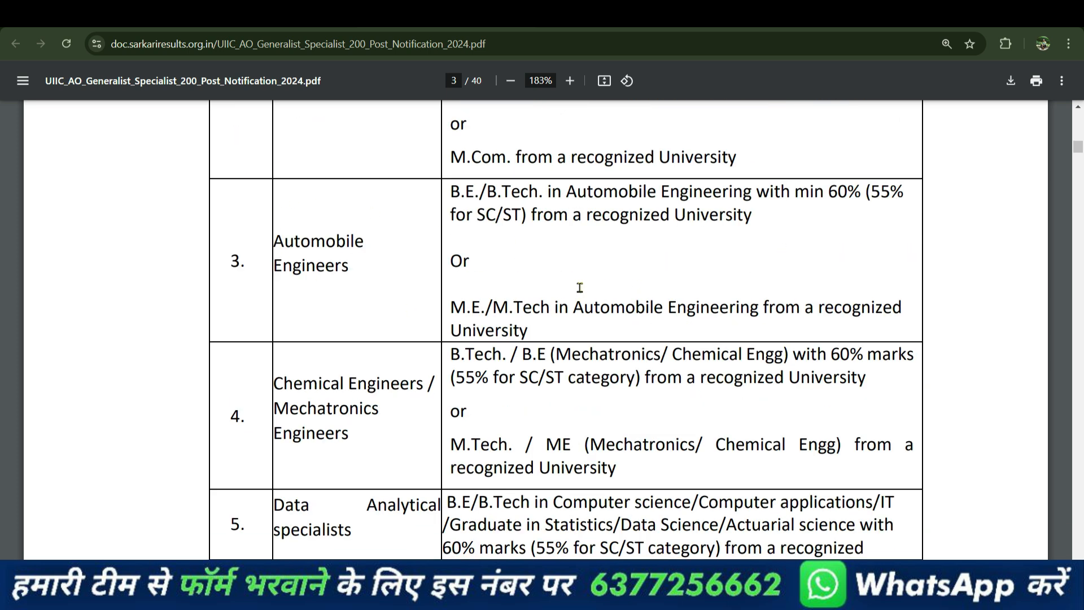
scroll(581, 287, up, 6)
key(ctrl+w)
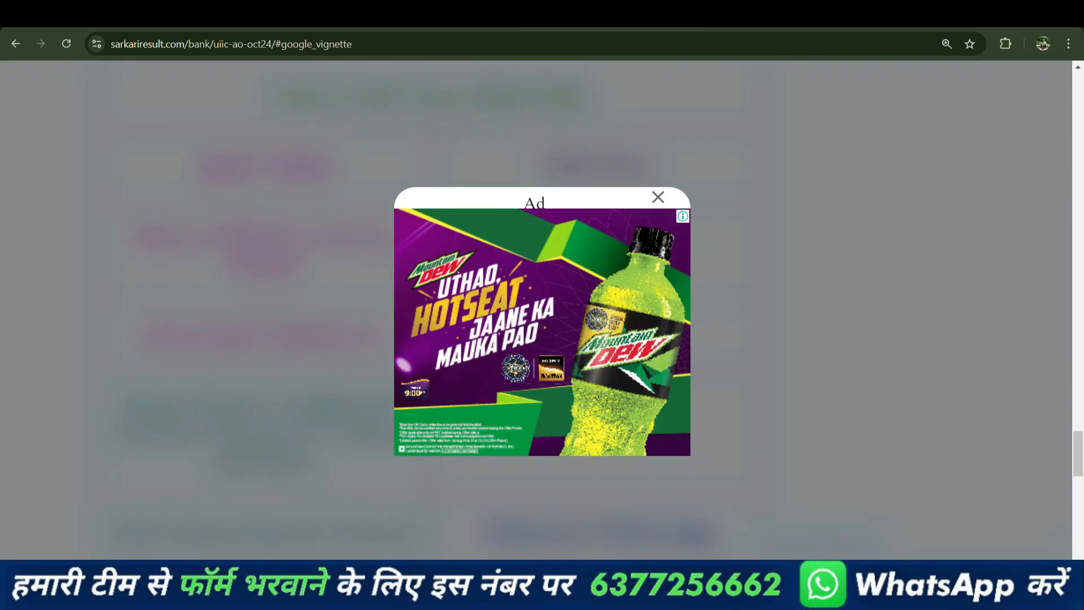
Return to the application form and set posting preference 1 to Bihar and preference 2 to Jharkhand
key(ctrl+Tab)
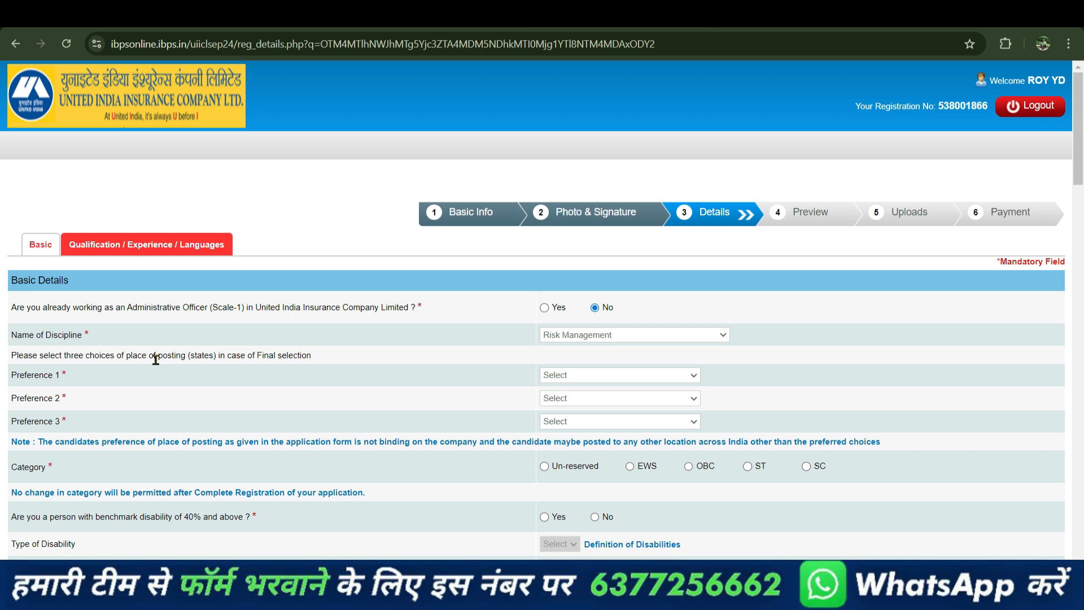
click(557, 376)
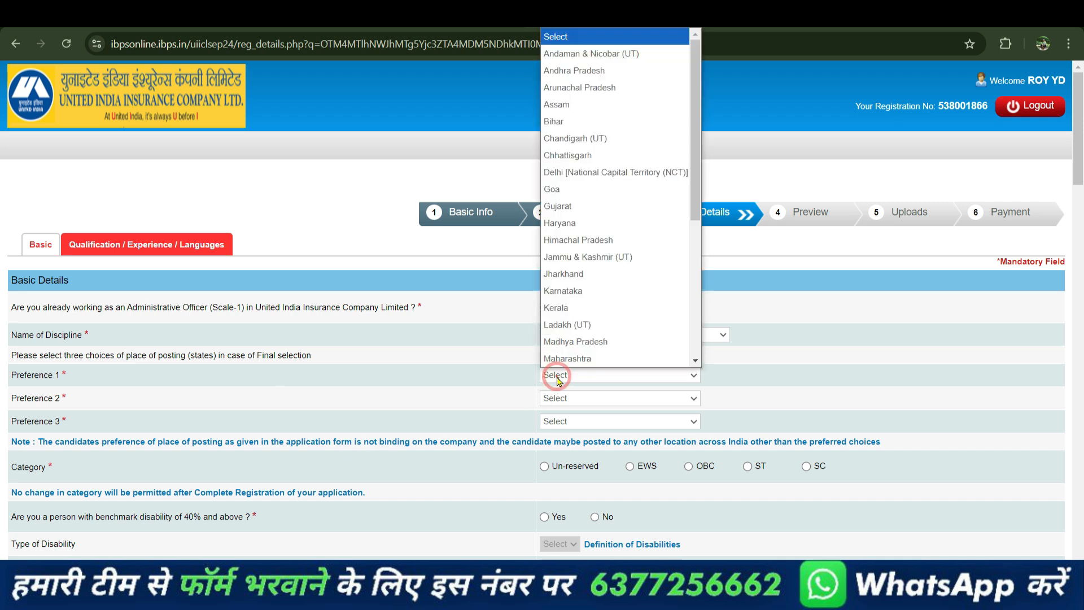
click(573, 121)
click(586, 396)
click(582, 395)
click(582, 397)
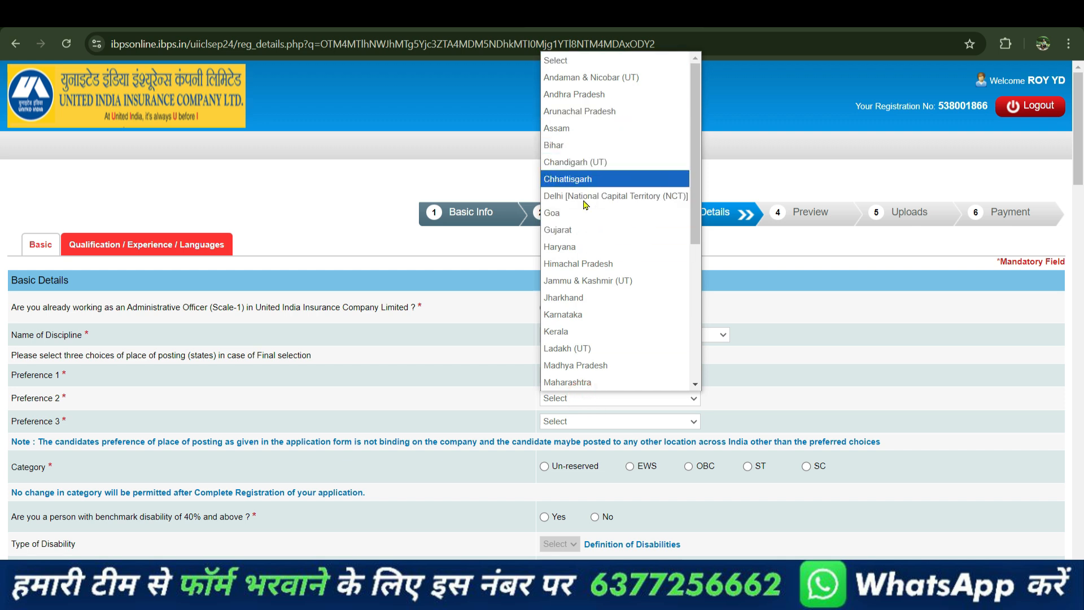
click(581, 298)
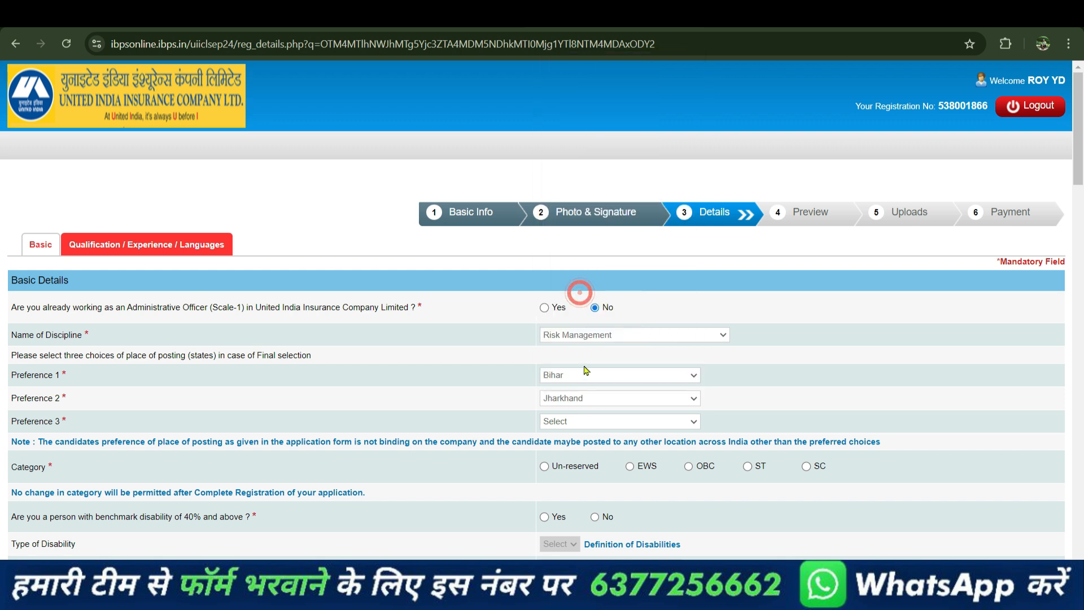
Set the third place-of-posting preference to Jammu & Kashmir (UT)
click(588, 422)
scroll(614, 185, down, 1)
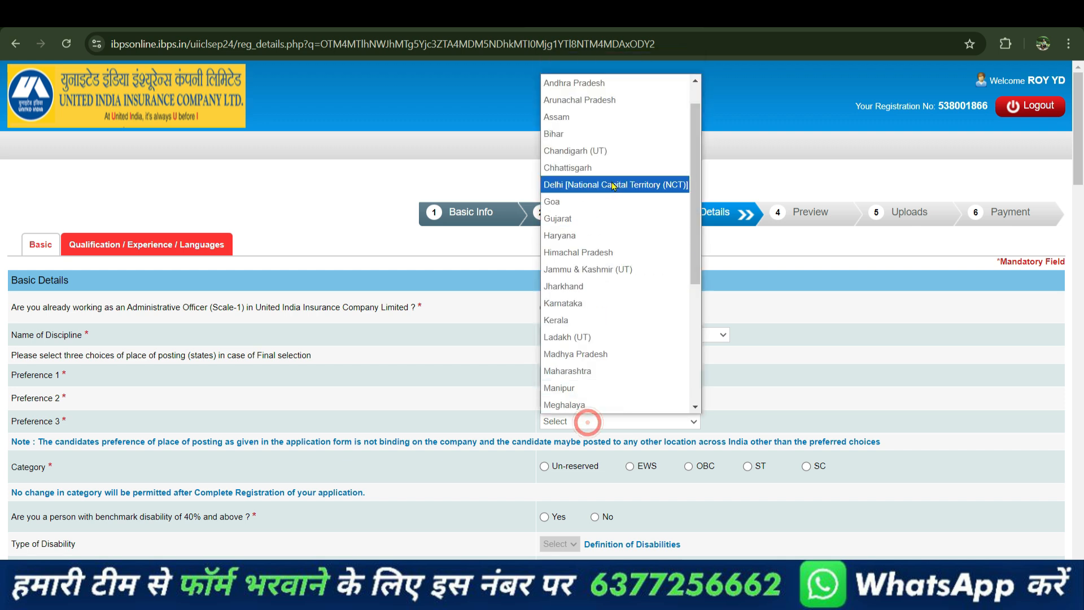
click(565, 287)
click(622, 423)
scroll(609, 283, down, 1)
click(607, 265)
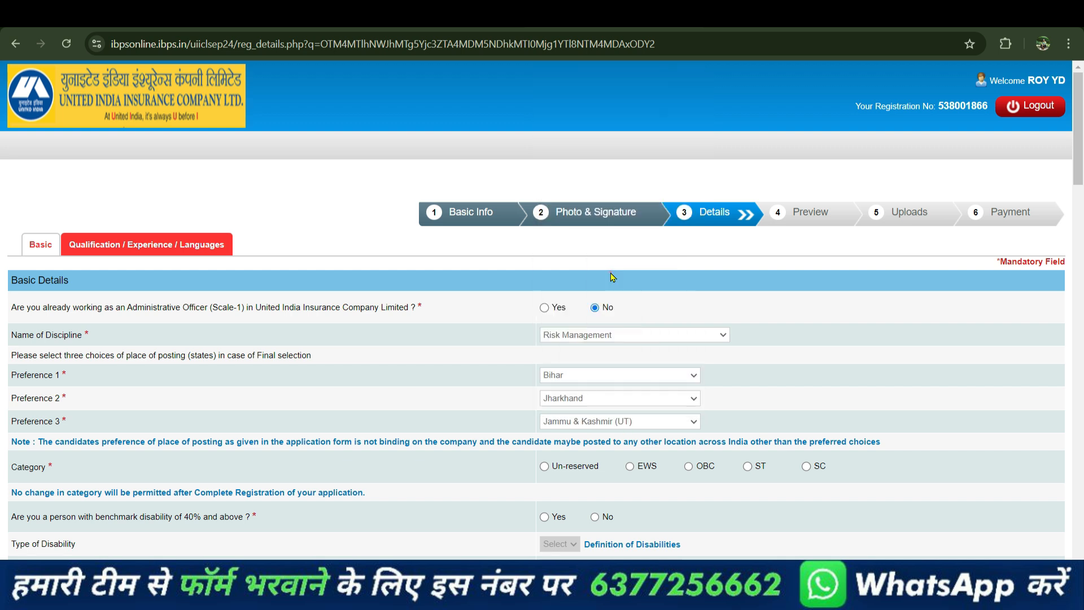
Set the category to Un-reserved and acknowledge the category notice
scroll(538, 402, down, 2)
scroll(537, 402, down, 2)
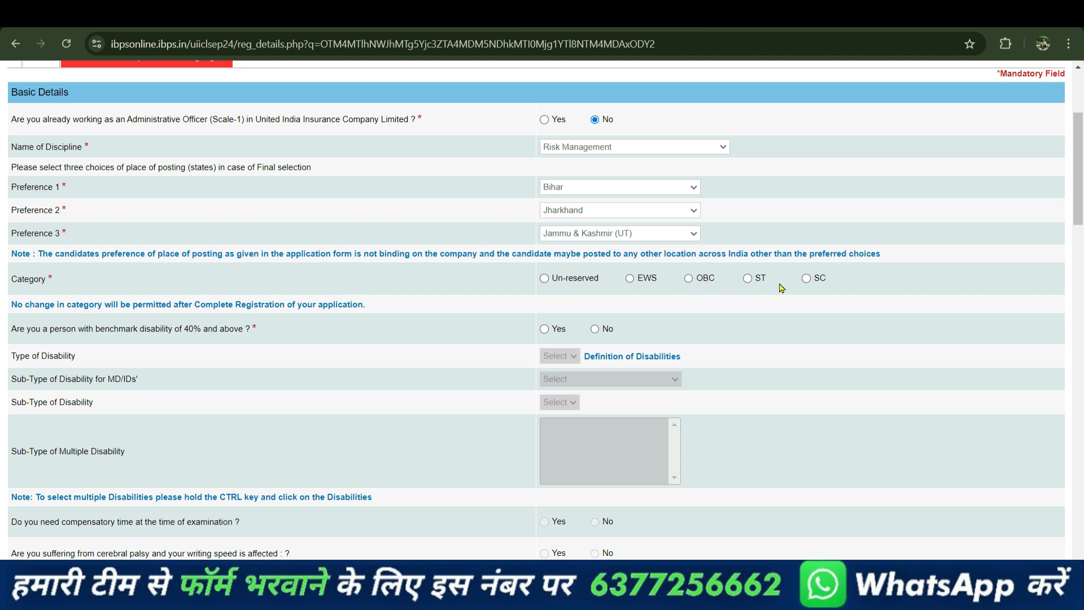
click(545, 278)
click(666, 220)
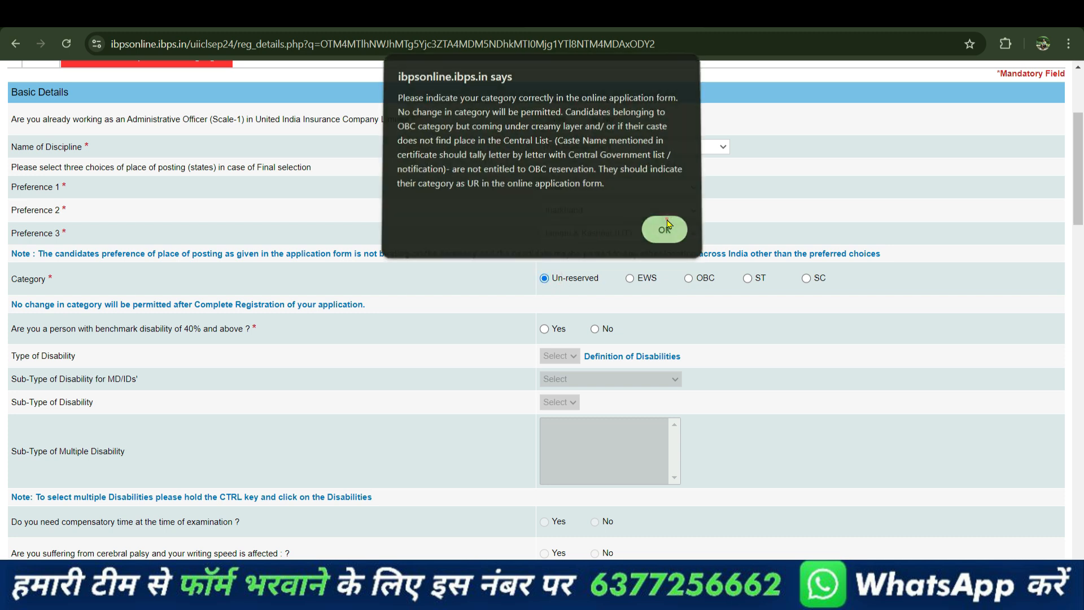
Answer No to benchmark disability of 40% and above and to the specified disability with difficulty in writing
scroll(399, 317, down, 3)
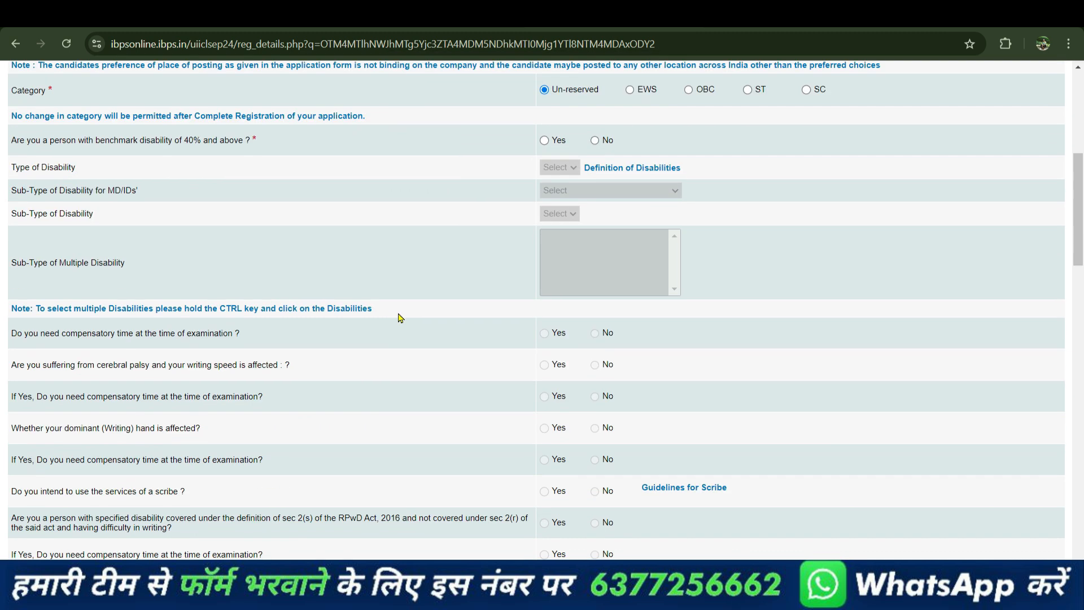
scroll(584, 305, up, 3)
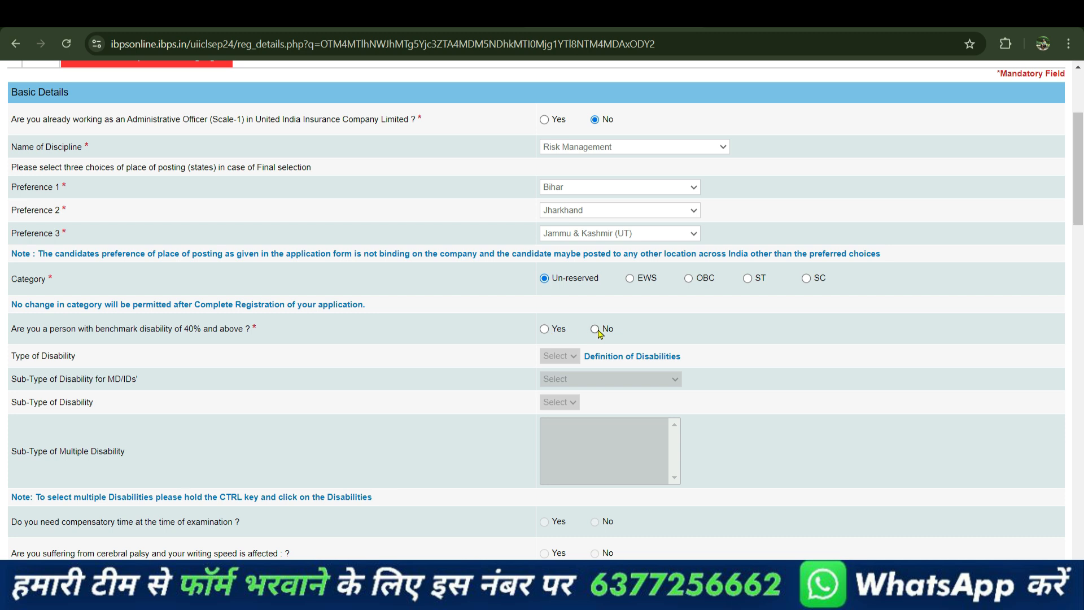
click(595, 329)
scroll(599, 333, down, 7)
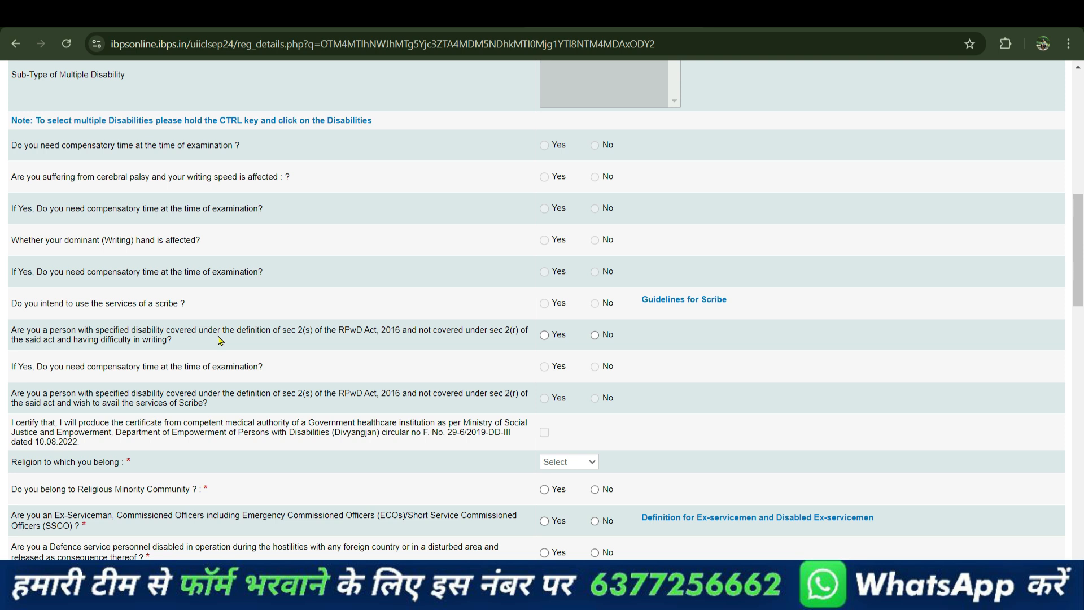
click(596, 336)
Set the religion to Hindu and answer No to belonging to a religious minority community
scroll(597, 339, down, 3)
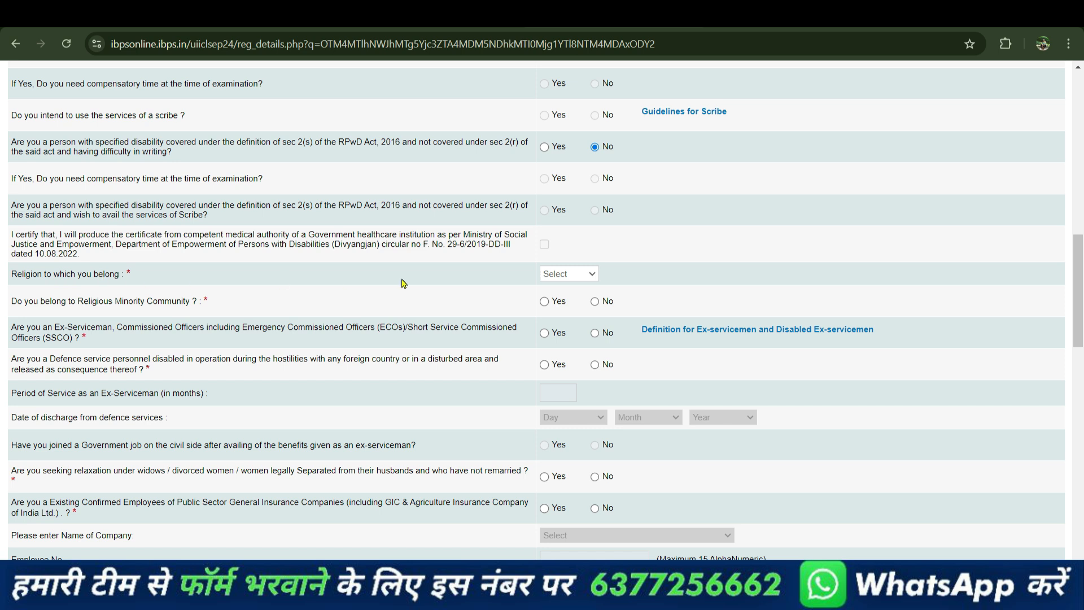
click(593, 277)
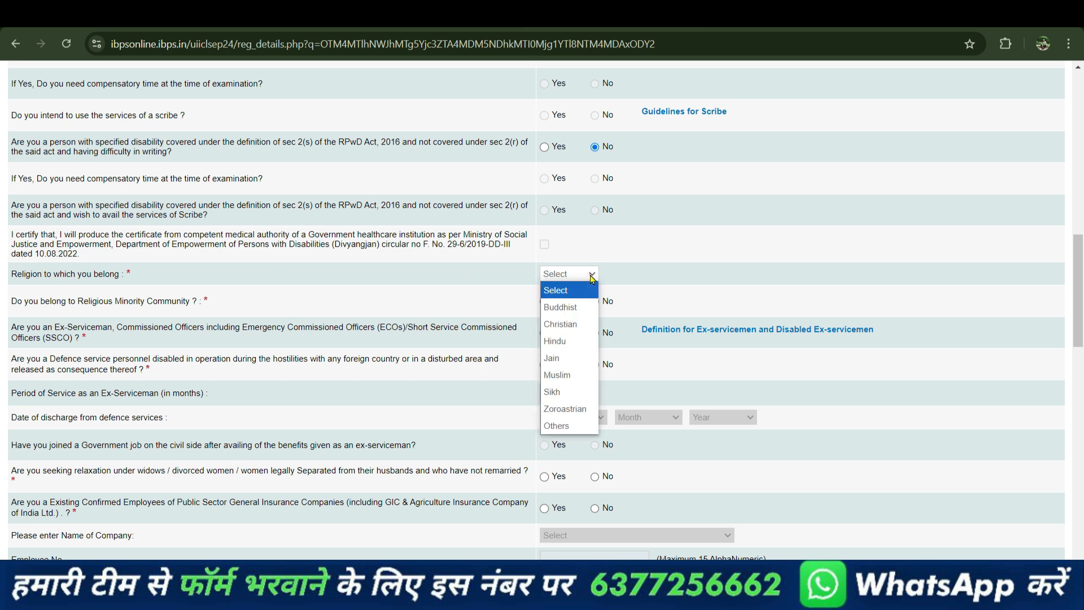
click(559, 341)
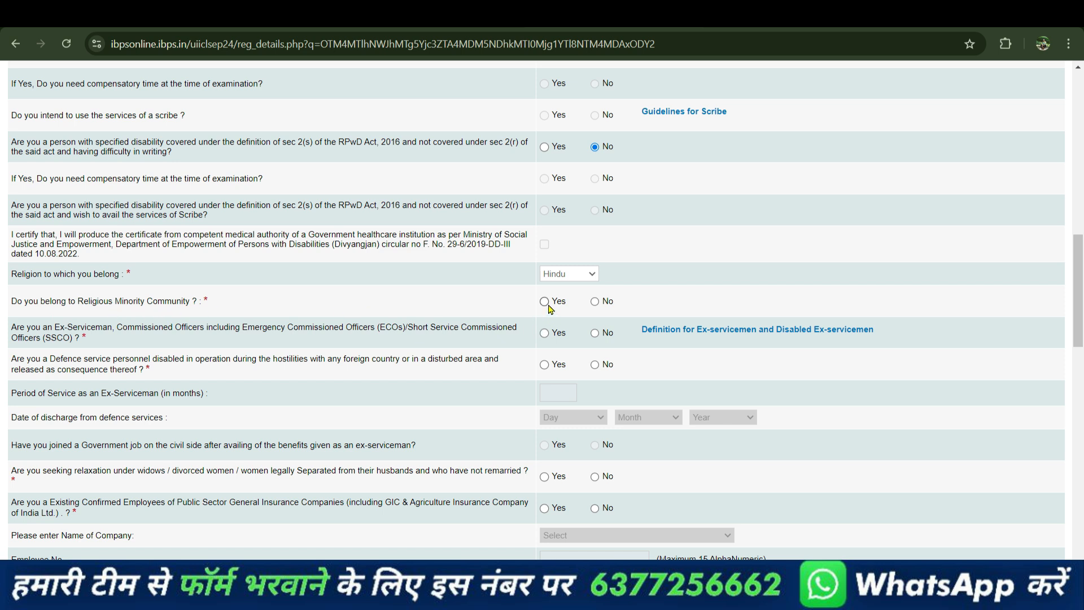
click(594, 302)
Answer No to the ex-serviceman, disabled defence personnel and widow or divorced women relaxation questions
click(595, 334)
click(599, 367)
scroll(593, 374, down, 3)
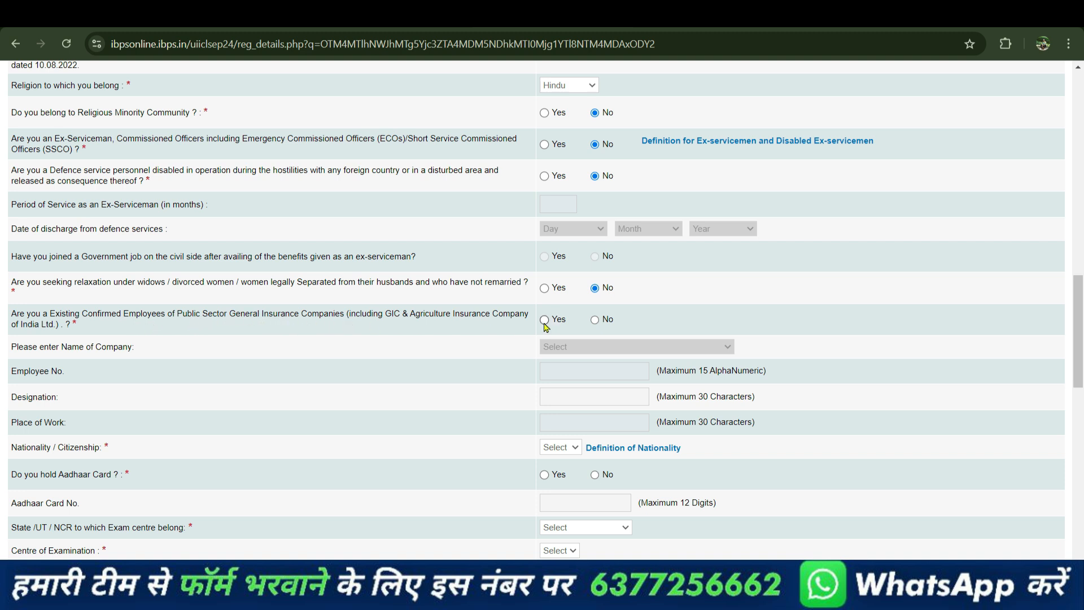
Try both answers to the existing public sector general insurance employee question and leave it set to No
click(596, 323)
scroll(597, 326, down, 3)
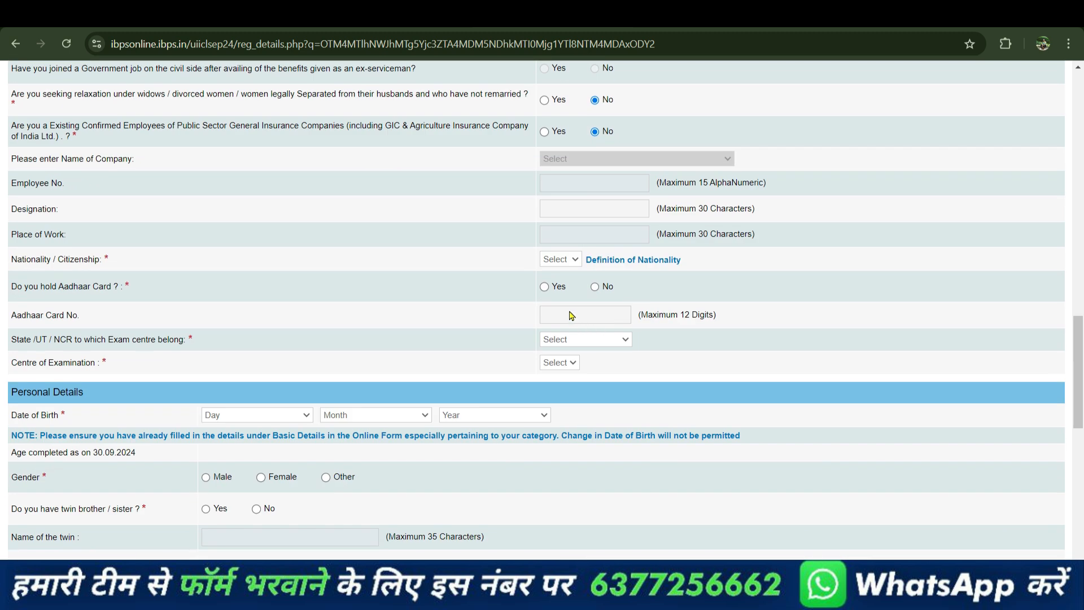
click(546, 133)
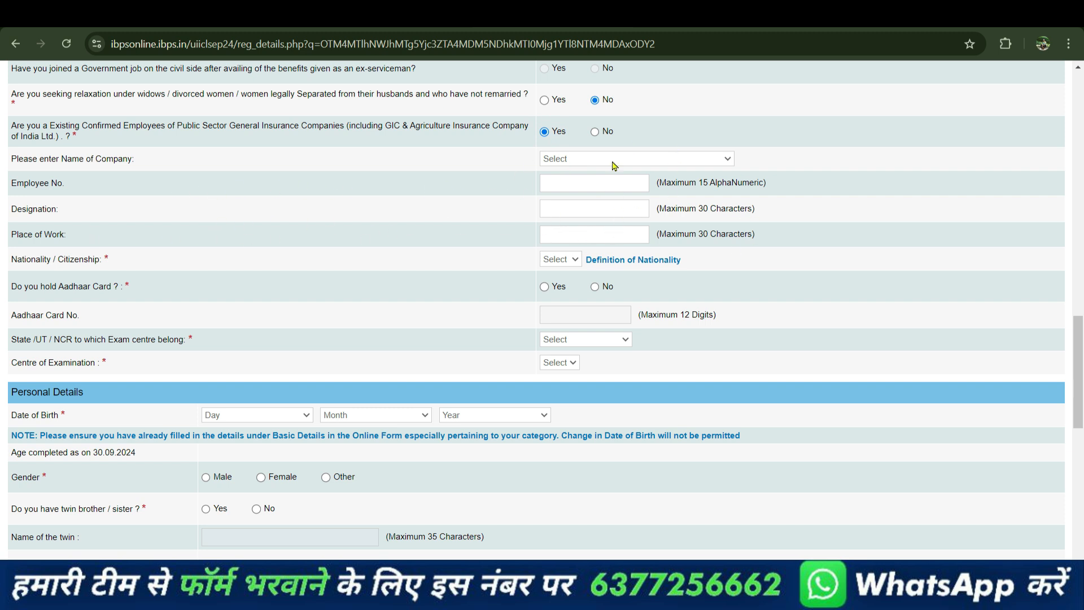
click(596, 133)
Set the nationality to Indian and answer Yes to holding an Aadhaar card
scroll(633, 240, down, 3)
scroll(633, 240, up, 3)
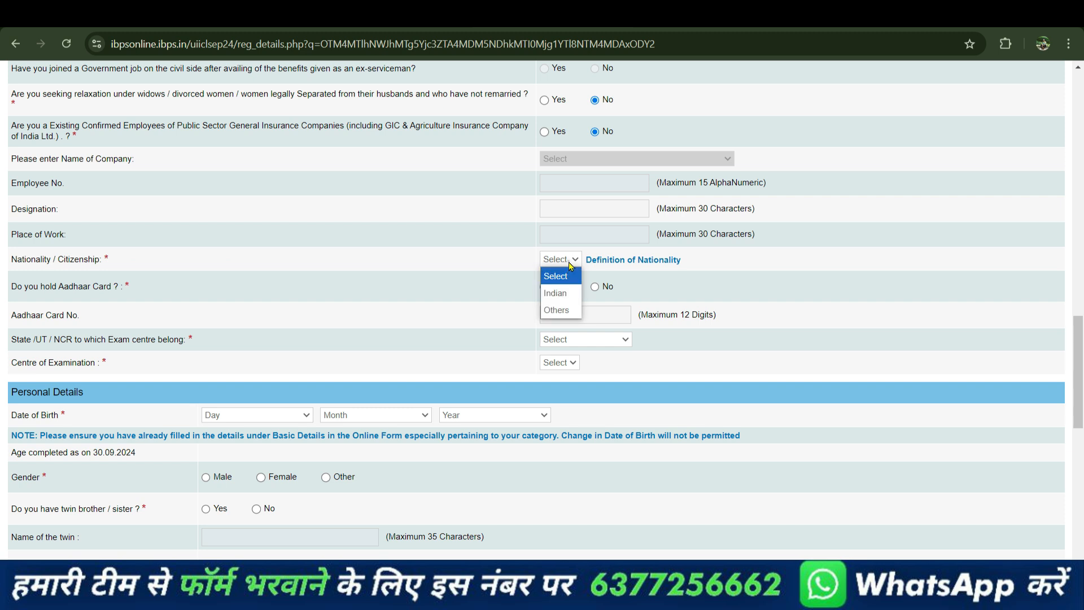
click(557, 290)
scroll(559, 297, down, 3)
scroll(559, 297, up, 3)
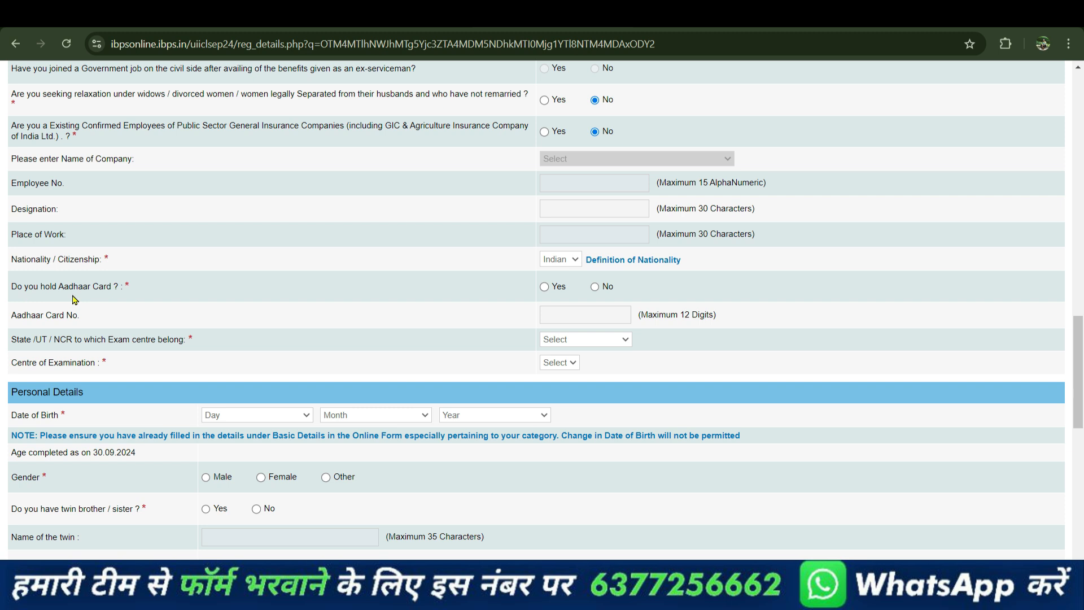
click(545, 289)
click(560, 315)
Set the exam centre state to Bihar and the centre of examination to Bhagalpur
click(560, 340)
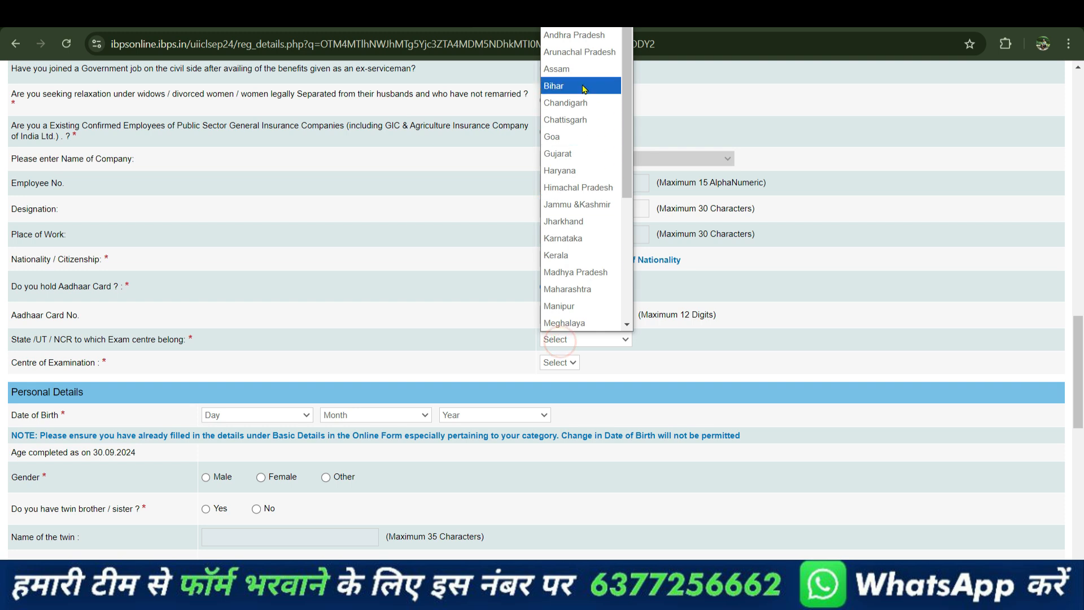
click(584, 89)
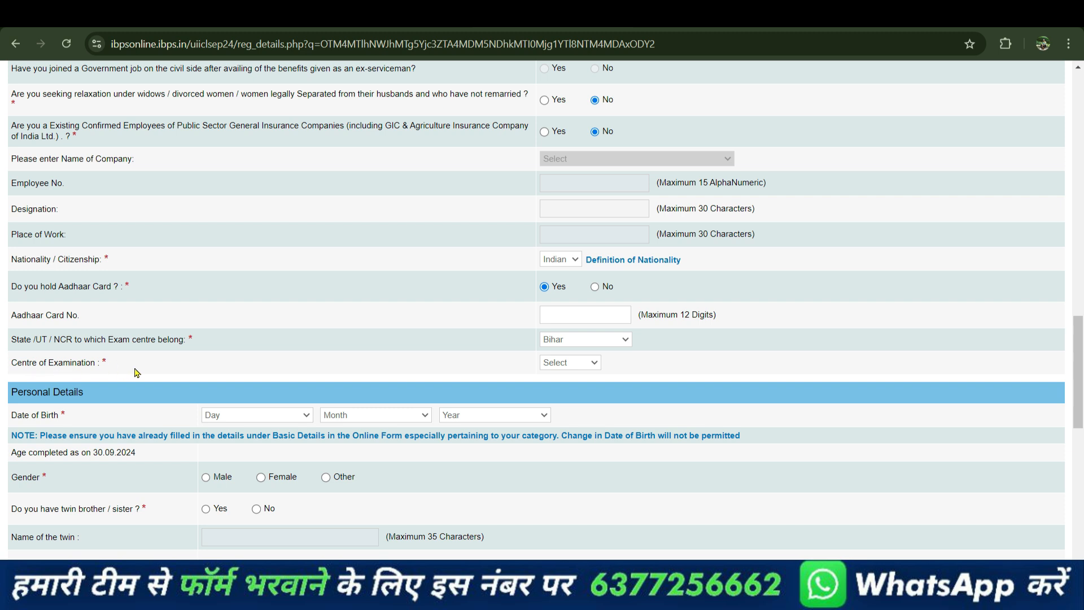
click(559, 363)
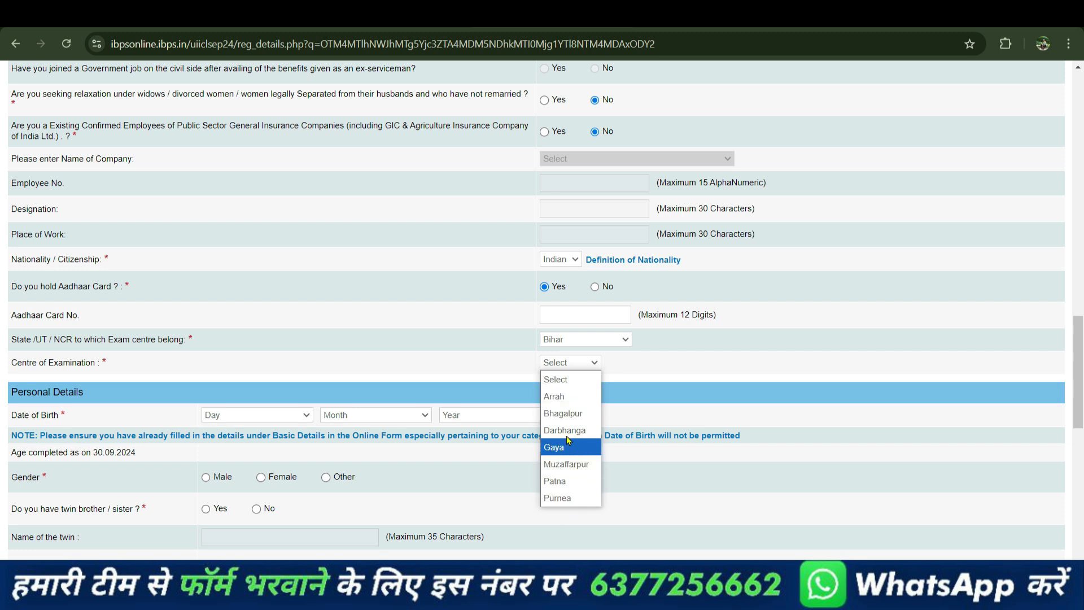
click(566, 414)
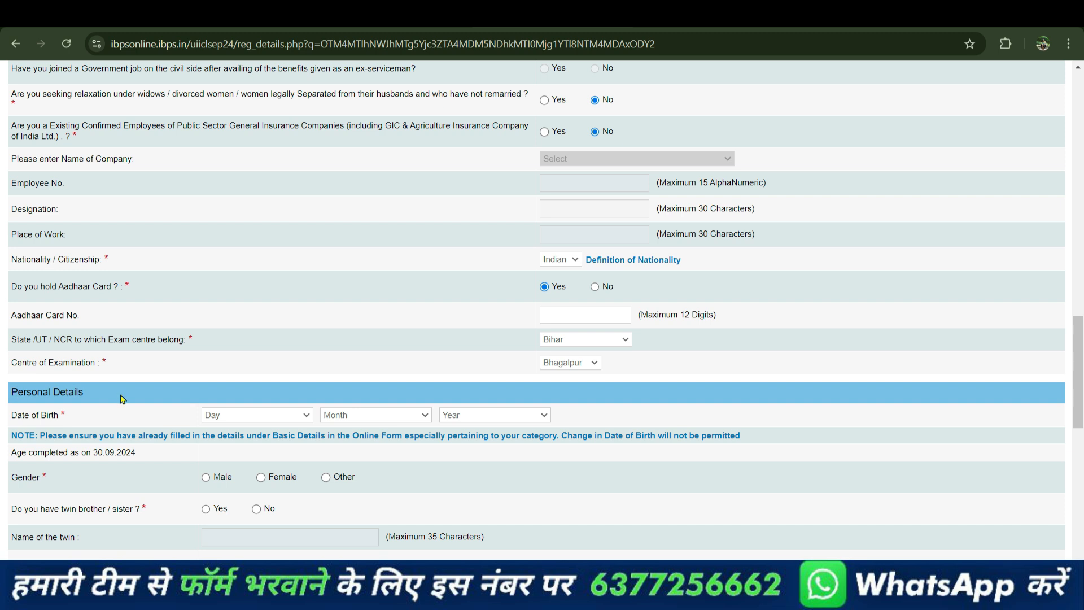
Select the day, month and year of the applicant's date of birth in the personal details
click(215, 416)
click(235, 325)
click(359, 418)
click(341, 326)
click(508, 416)
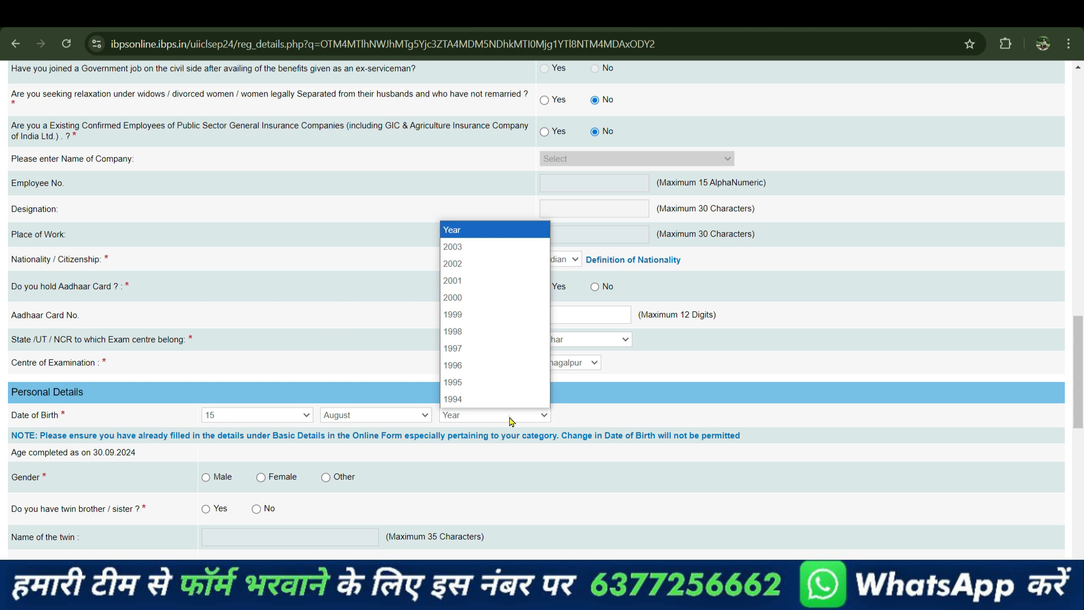
click(496, 312)
Set the gender to Male and answer No to having a twin brother or sister
scroll(364, 457, down, 1)
scroll(364, 457, down, 3)
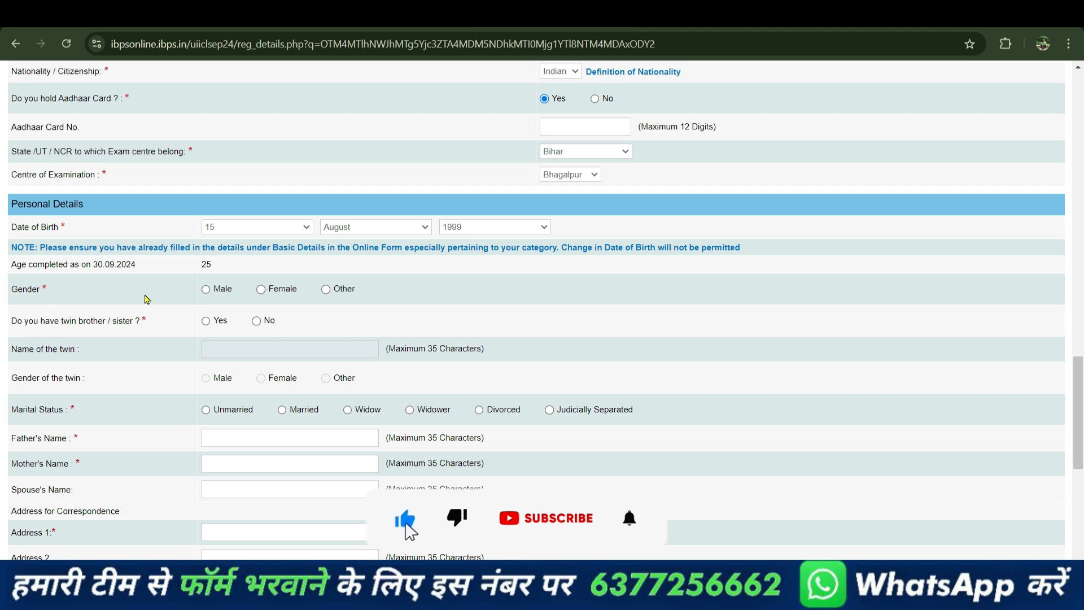
click(206, 293)
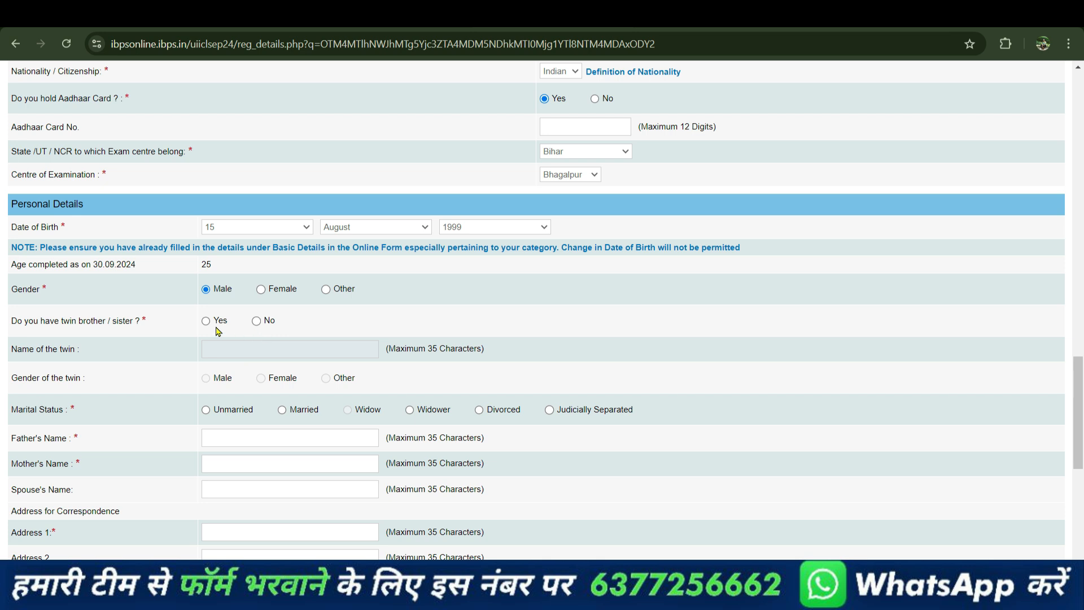
click(257, 321)
Set the marital status to Unmarried and go through the empty father's and mother's name fields
scroll(280, 353, down, 3)
scroll(284, 363, down, 1)
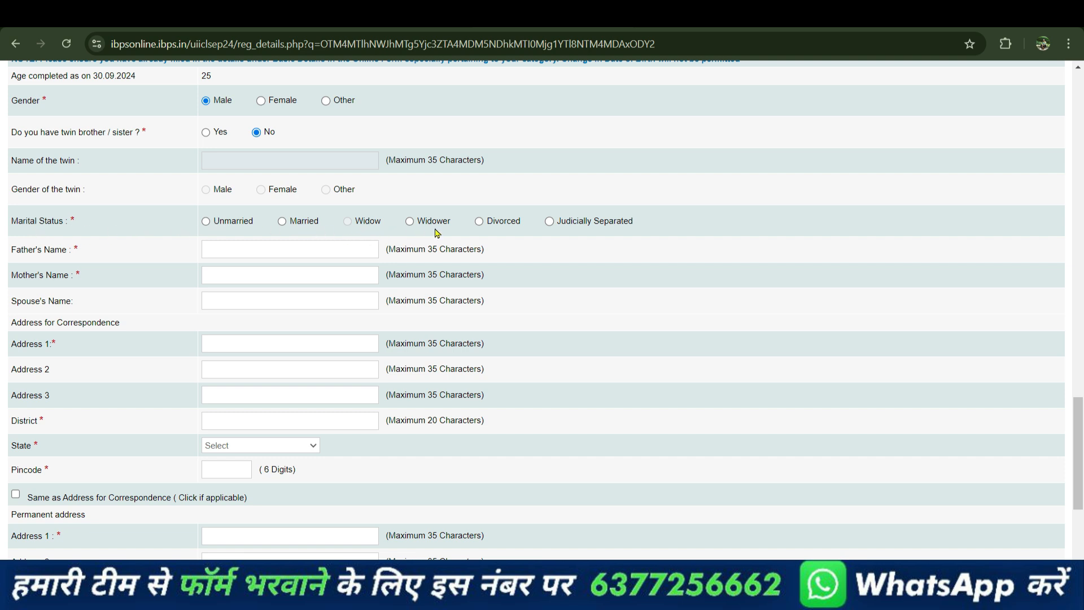
click(205, 221)
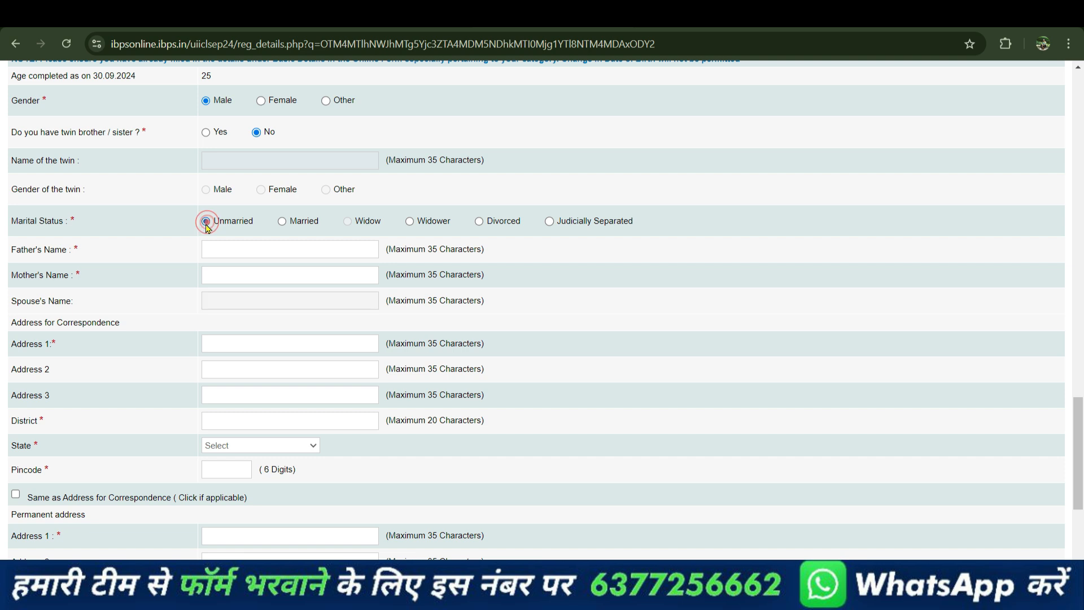
click(239, 247)
click(223, 277)
Go through the correspondence address fields and set the state to BIHAR
scroll(126, 330, down, 3)
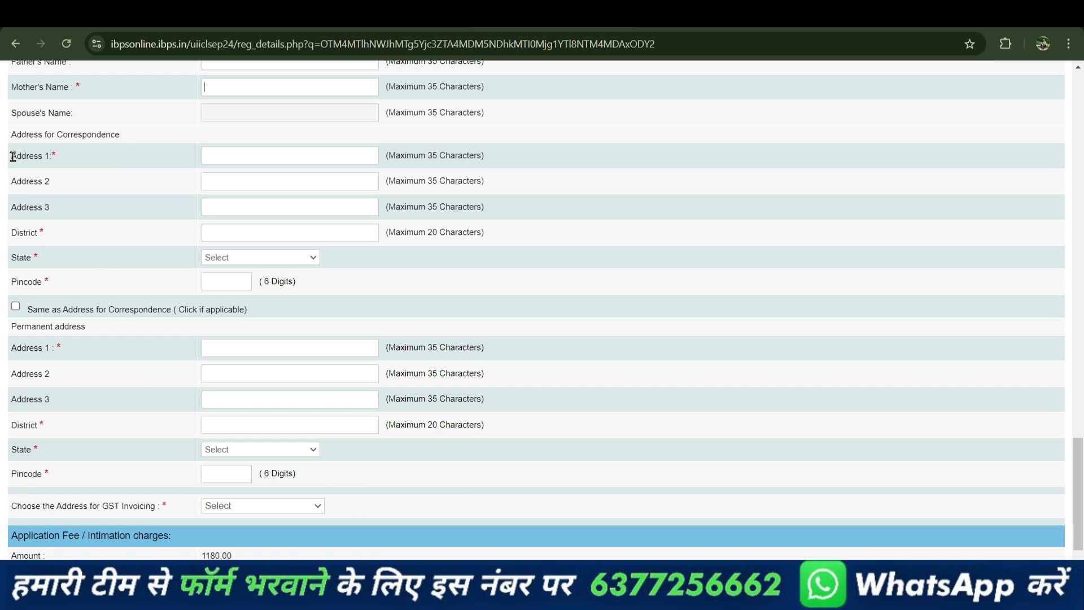
click(62, 135)
click(218, 156)
click(222, 236)
click(218, 258)
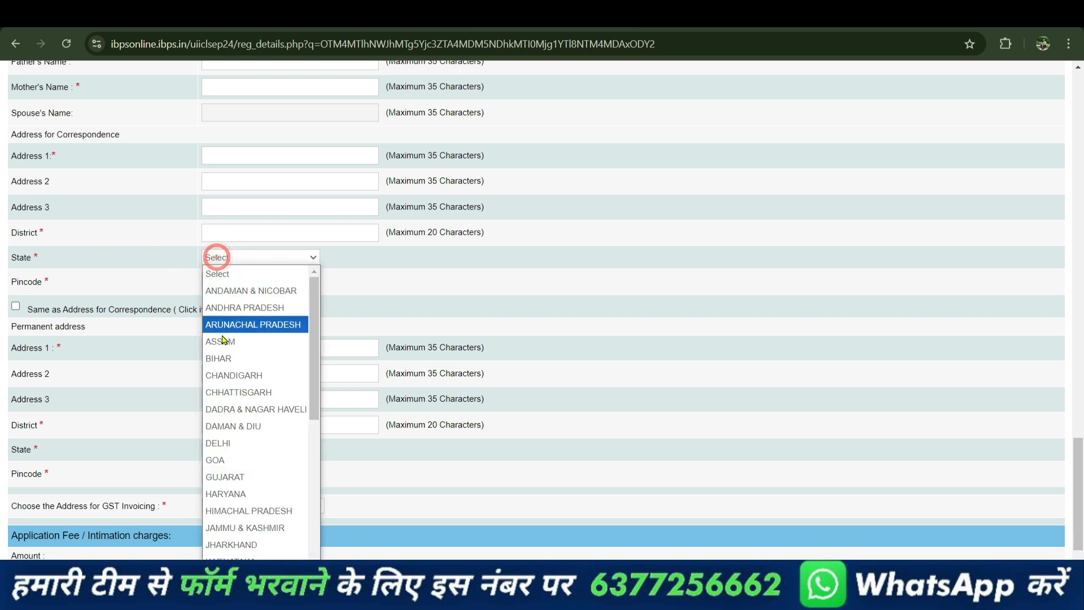
click(226, 364)
click(212, 283)
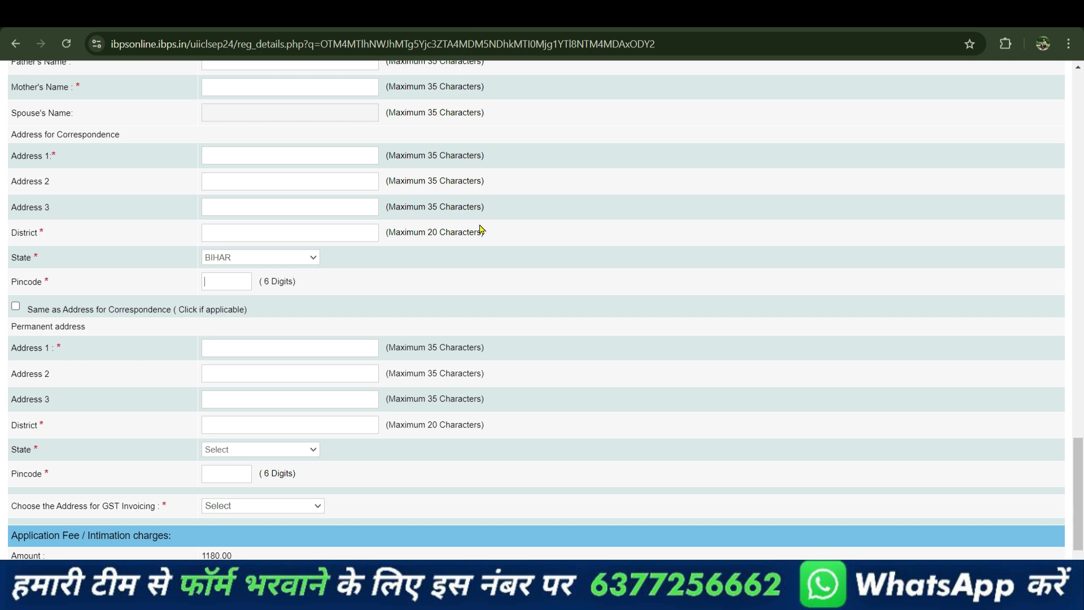
Choose Permanent Address for GST invoicing and validate the entered details
scroll(430, 402, down, 2)
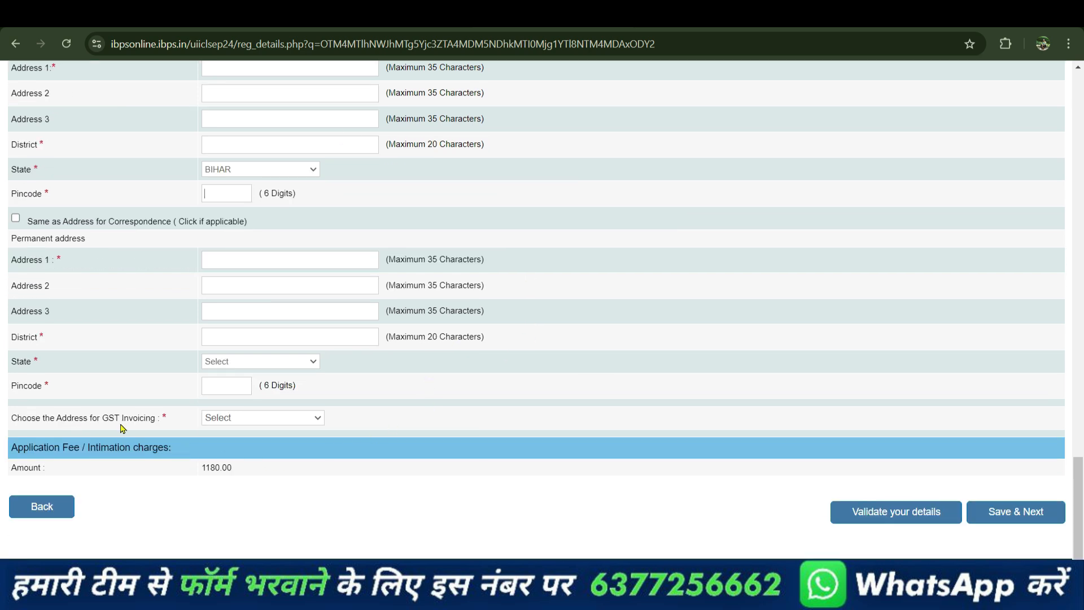
click(247, 420)
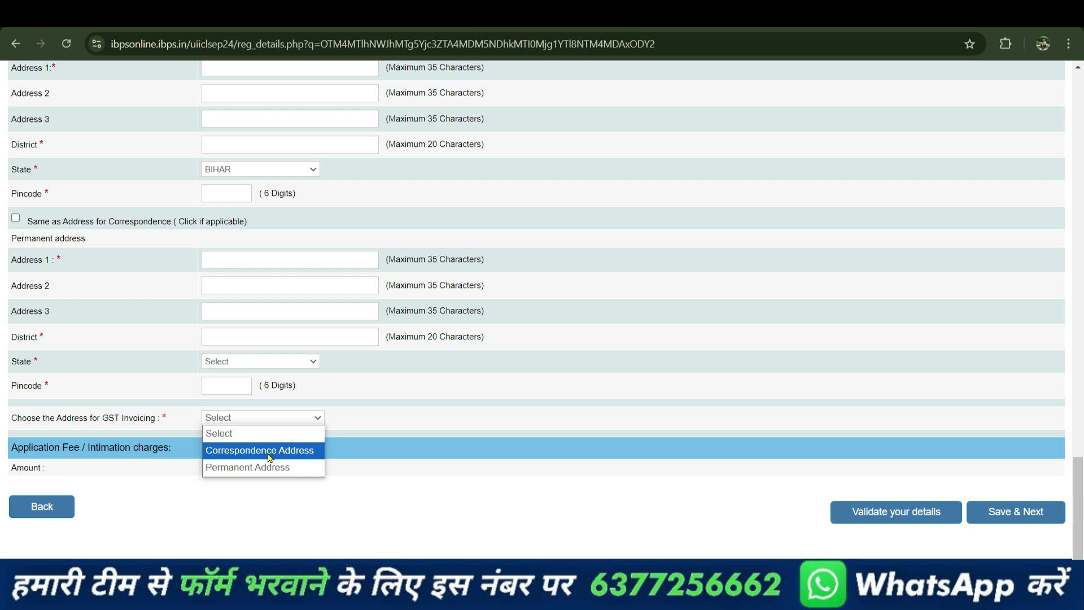
click(243, 468)
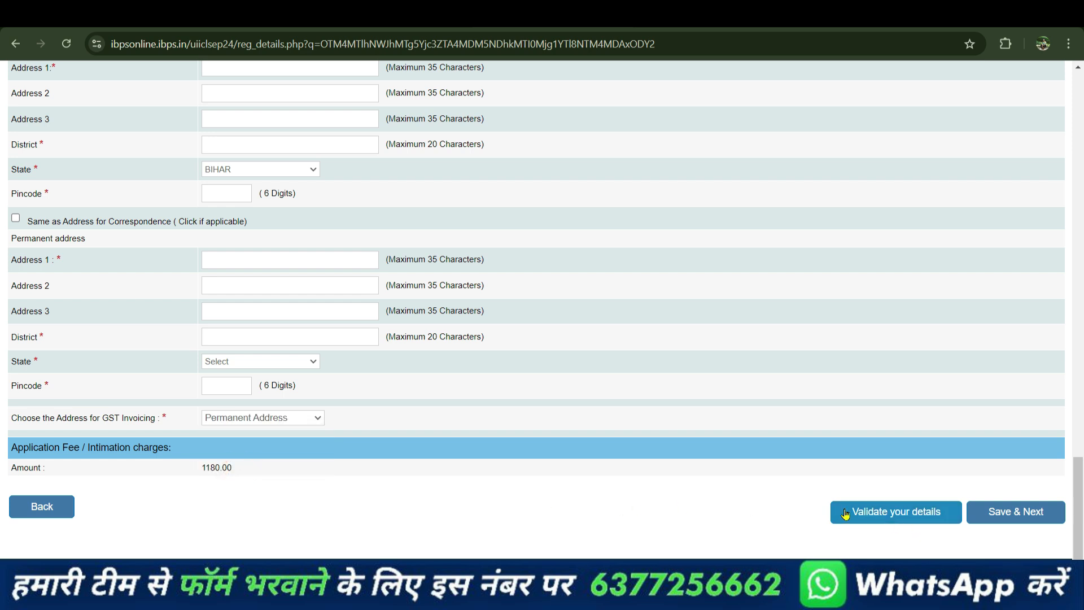
click(879, 520)
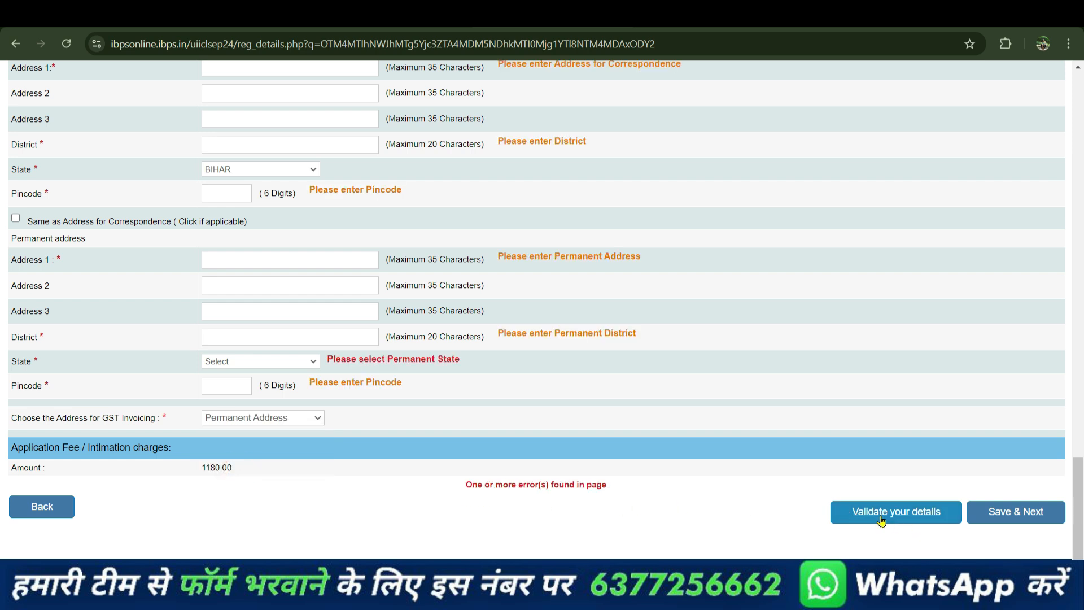
Check the address fields, then save the personal details and continue to the qualification, experience and languages section
scroll(567, 230, up, 3)
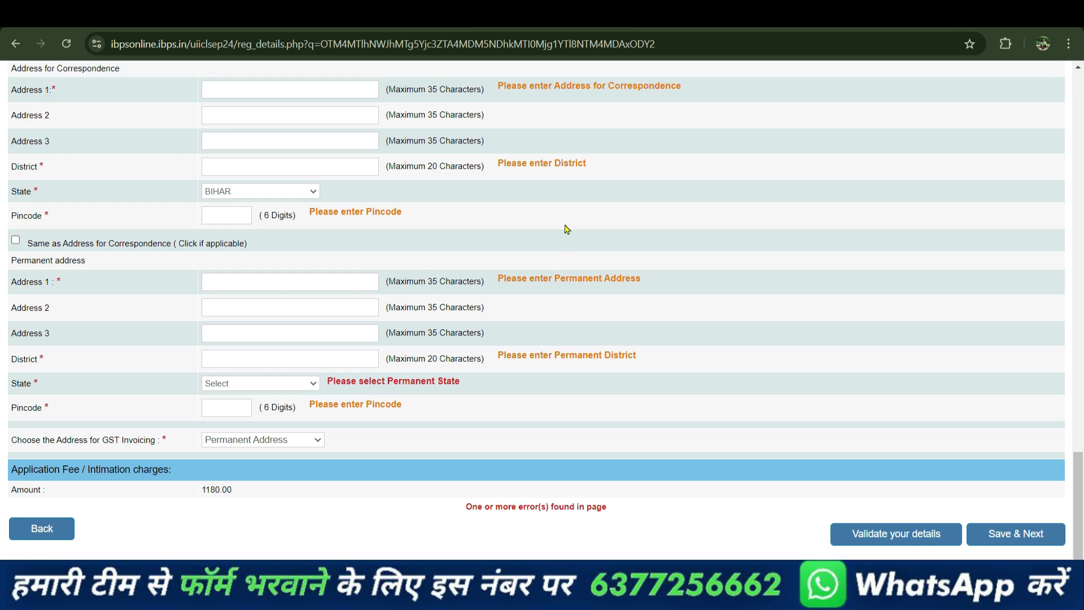
scroll(525, 252, down, 3)
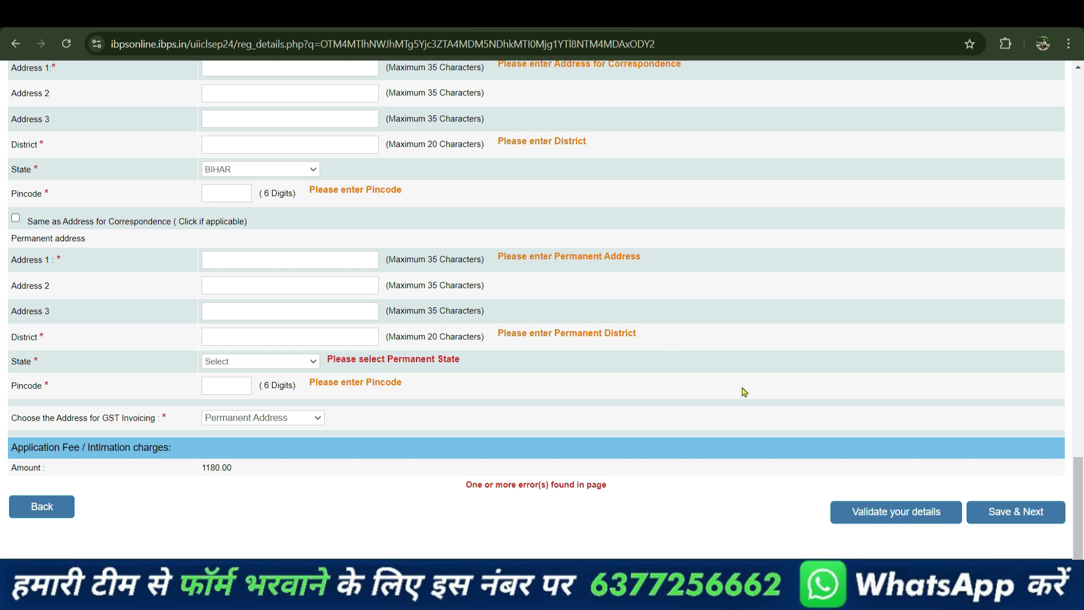
click(1016, 518)
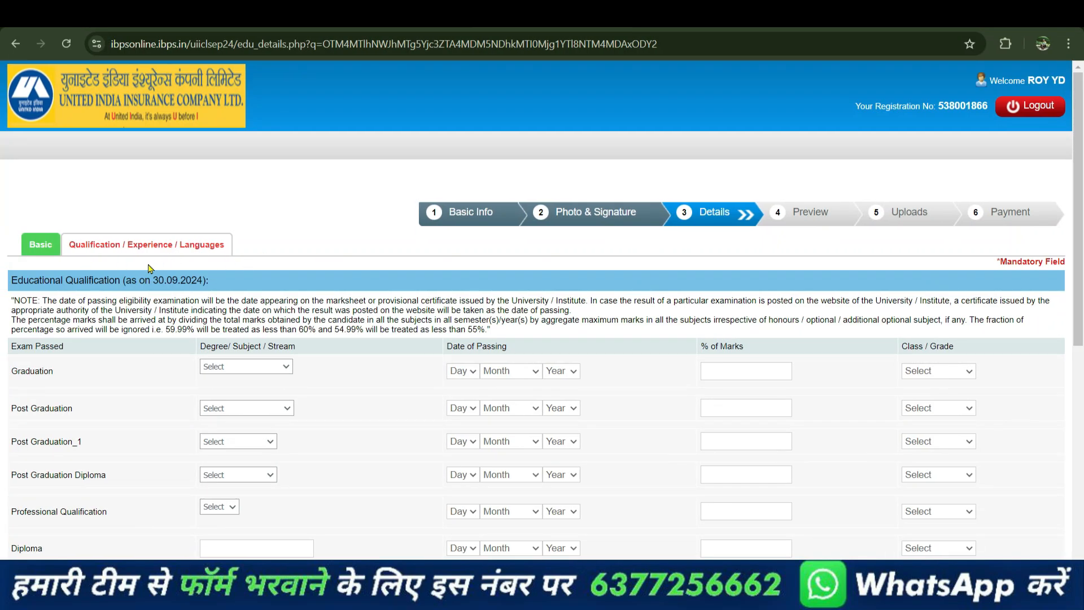
Go through the educational qualification fields and answer Yes to having operating/working knowledge of computers
scroll(328, 392, down, 3)
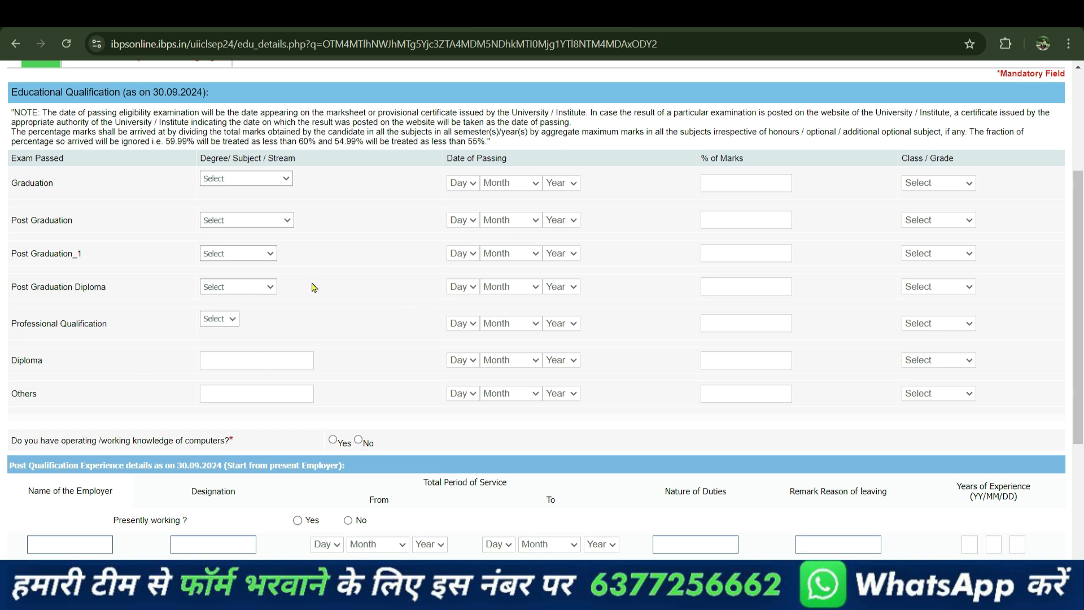
scroll(307, 326, down, 3)
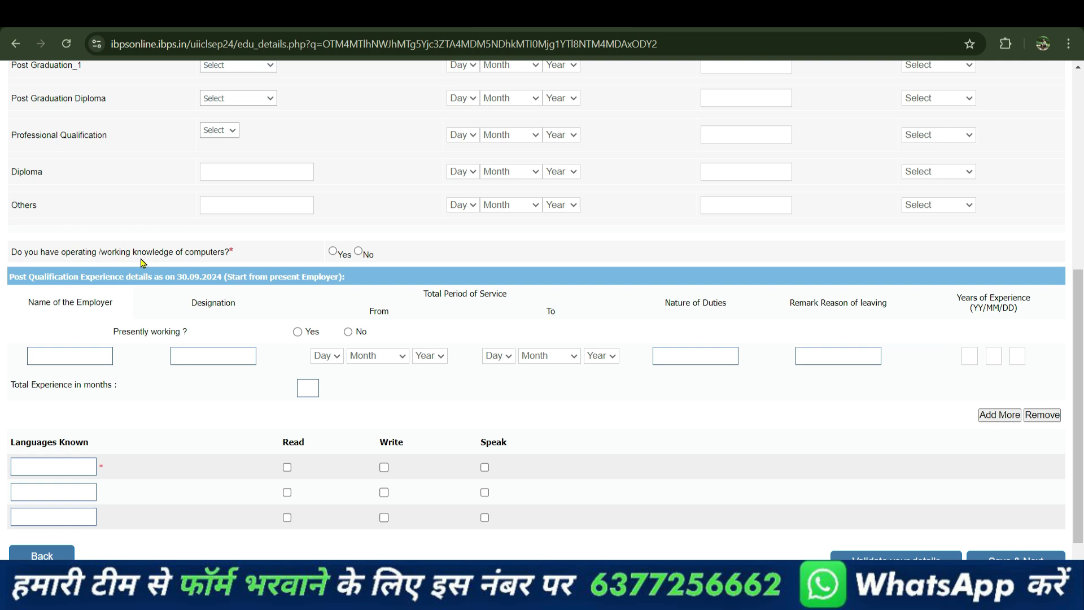
click(334, 254)
Mark Read, Write and Speak for the first entry under Languages Known
scroll(891, 389, down, 1)
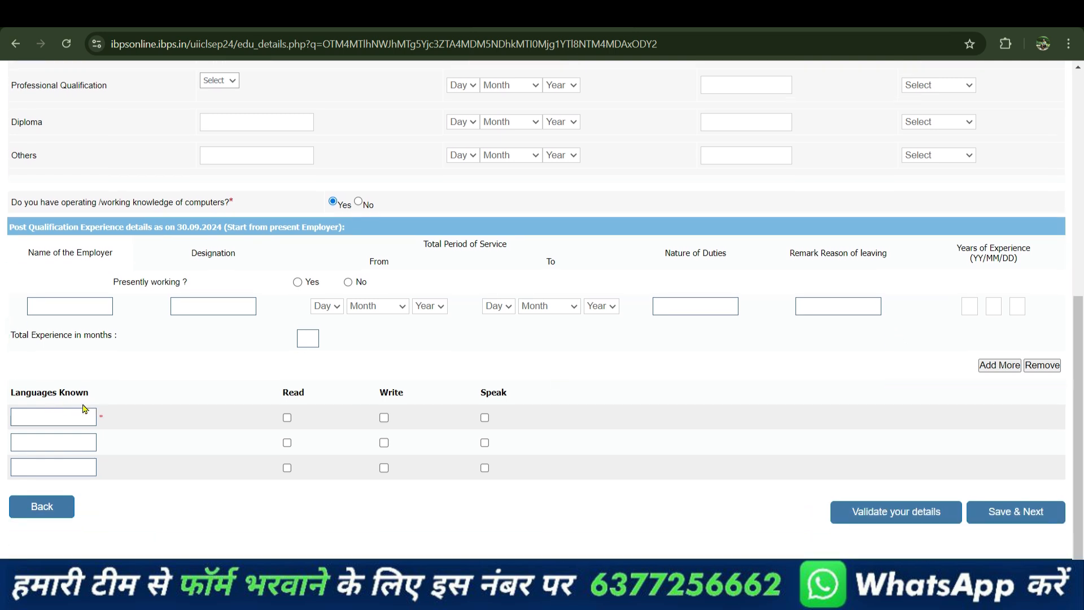
click(46, 419)
click(287, 418)
click(384, 418)
click(485, 418)
Mark Read and Write for the second known language, and save the qualification details to continue to the preview
click(25, 444)
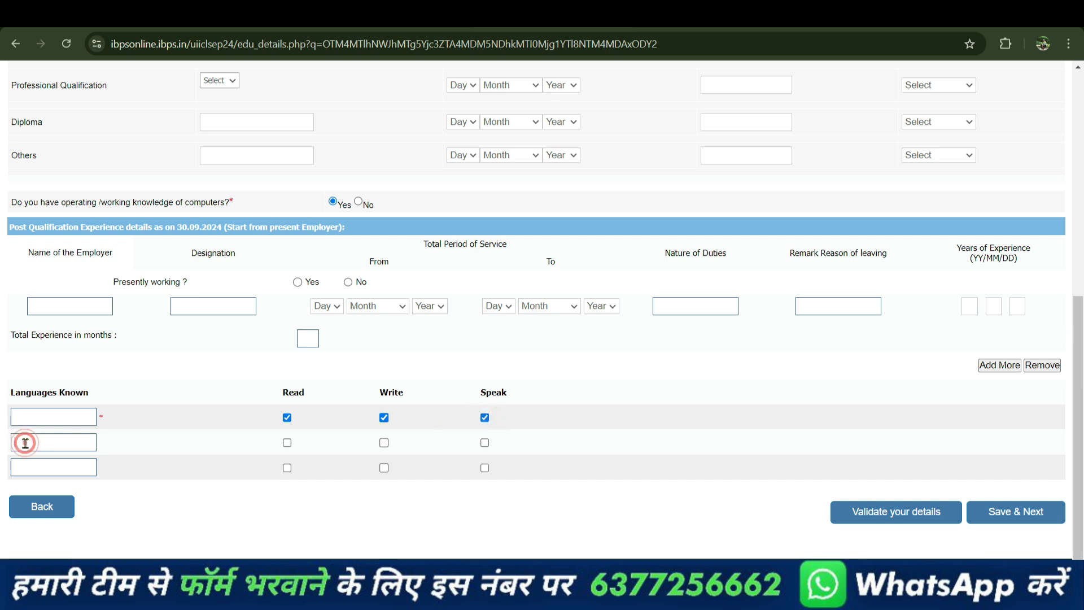
click(288, 446)
click(480, 445)
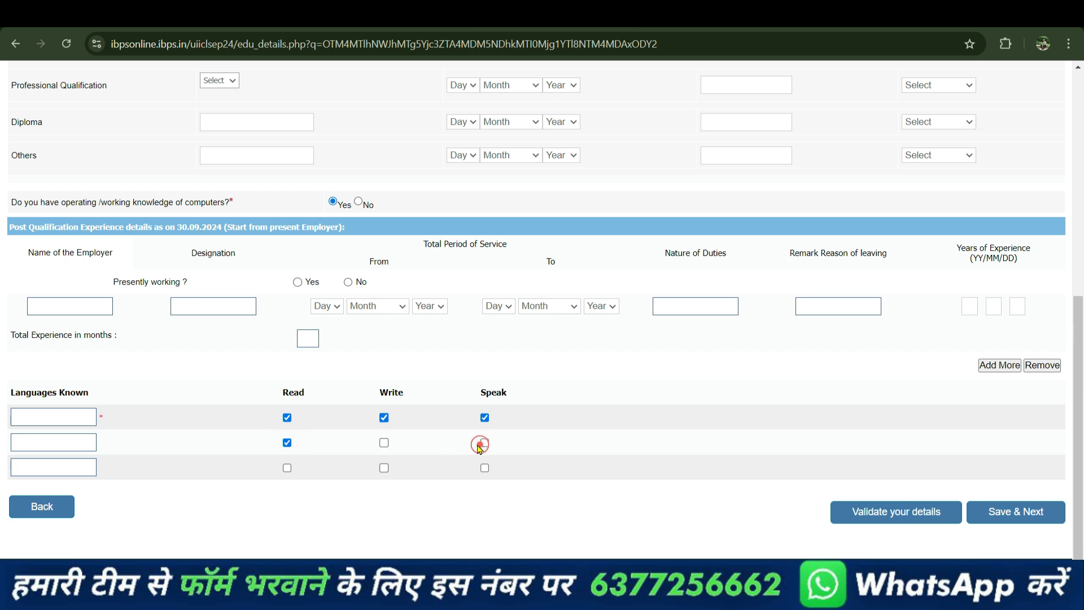
click(384, 443)
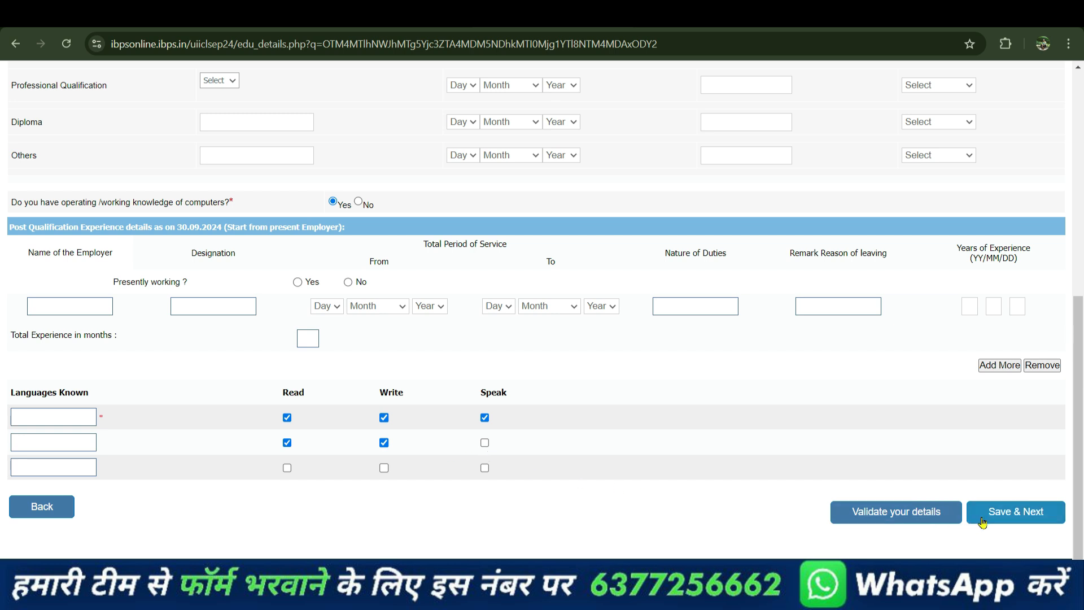
click(1011, 513)
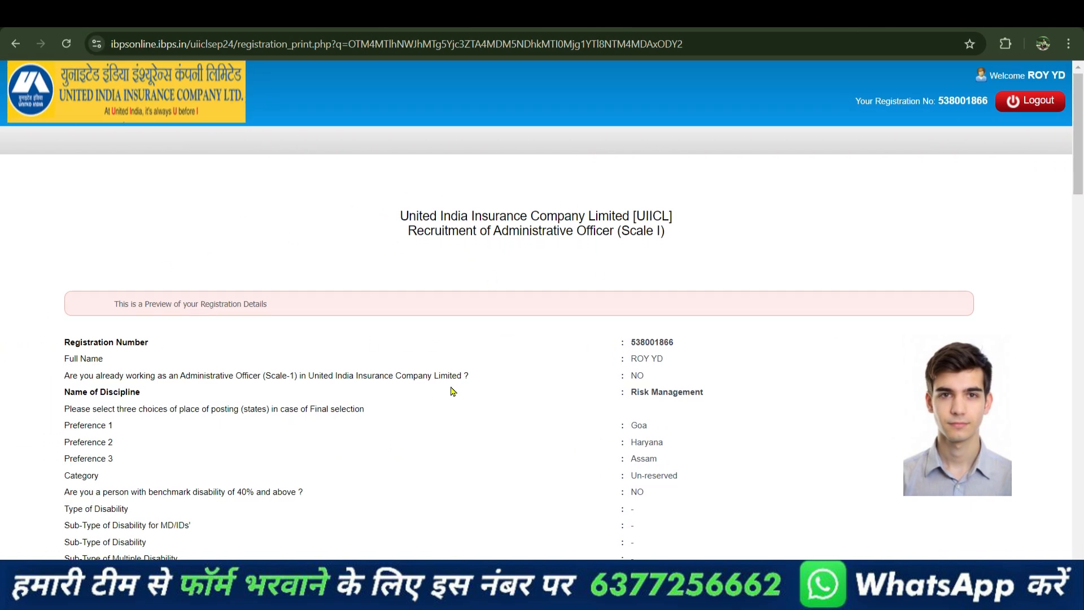
Review the registration preview from the basic information and fees through the personal details, qualifications, languages and declaration
scroll(452, 387, down, 7)
scroll(452, 386, up, 2)
scroll(452, 386, up, 5)
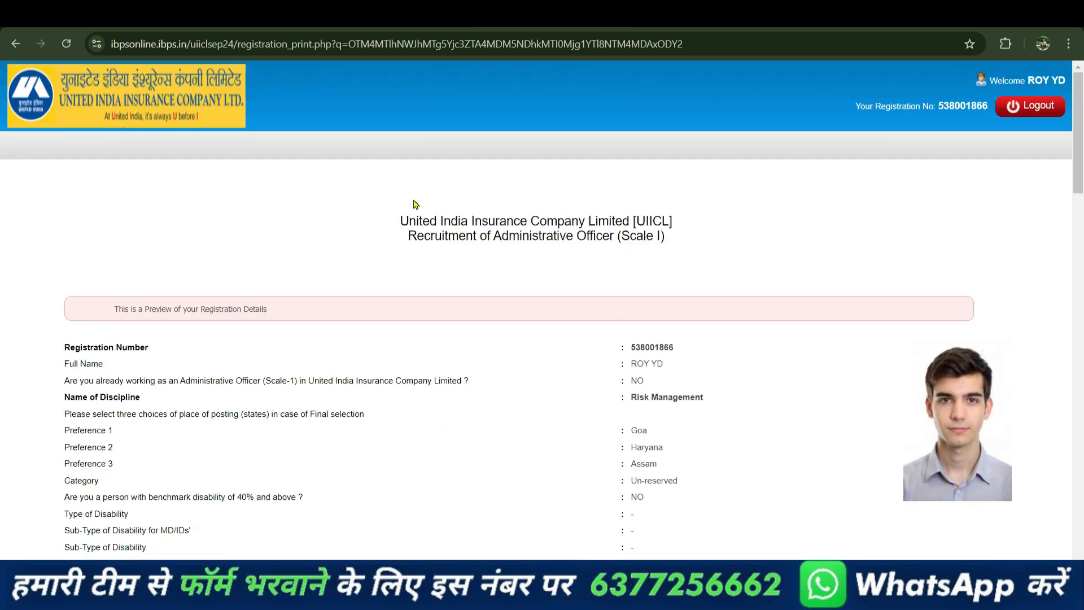
scroll(395, 316, down, 3)
scroll(472, 367, down, 10)
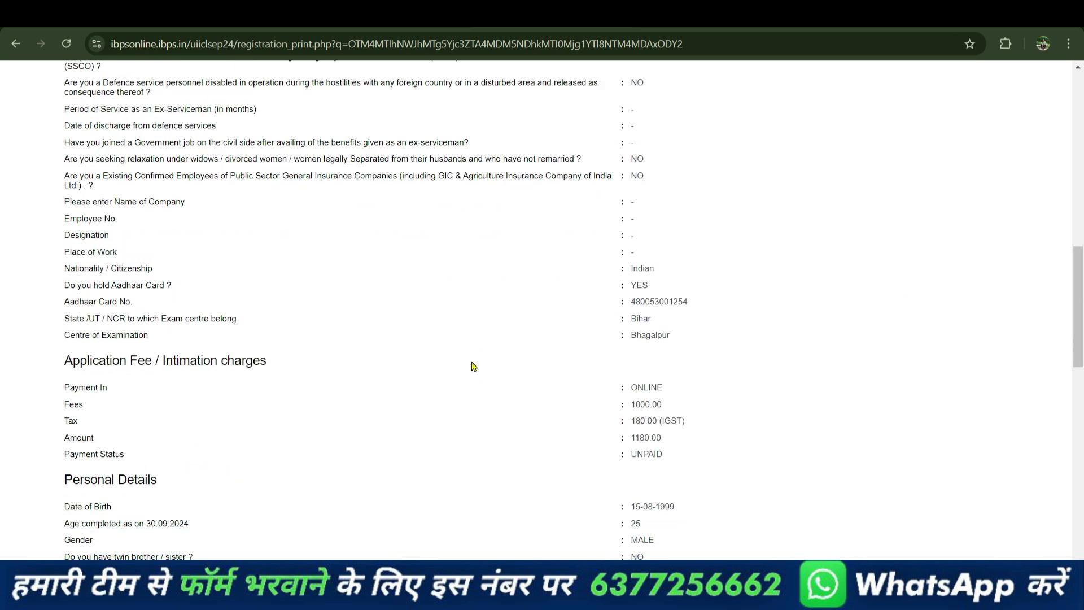
scroll(473, 367, down, 3)
scroll(418, 282, down, 7)
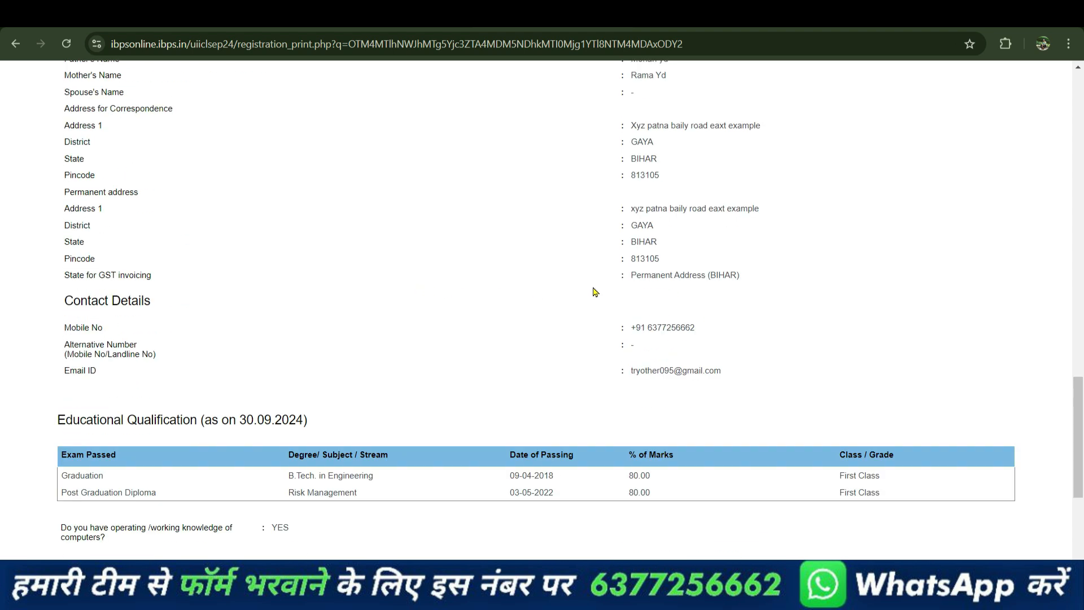
scroll(581, 238, down, 2)
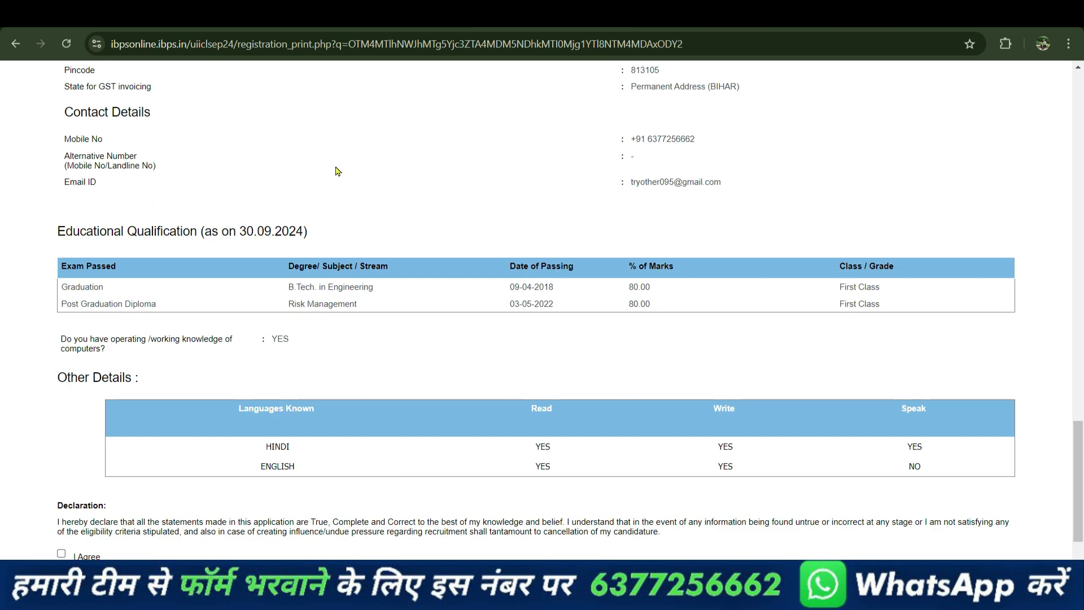
scroll(347, 231, down, 3)
scroll(573, 261, up, 9)
scroll(580, 263, down, 10)
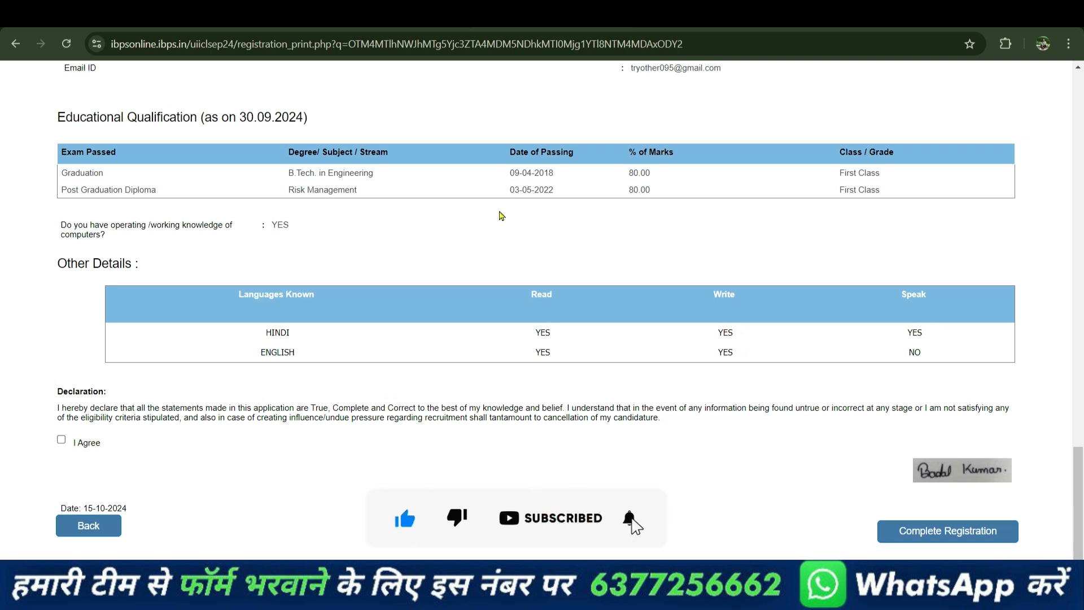
scroll(501, 215, up, 12)
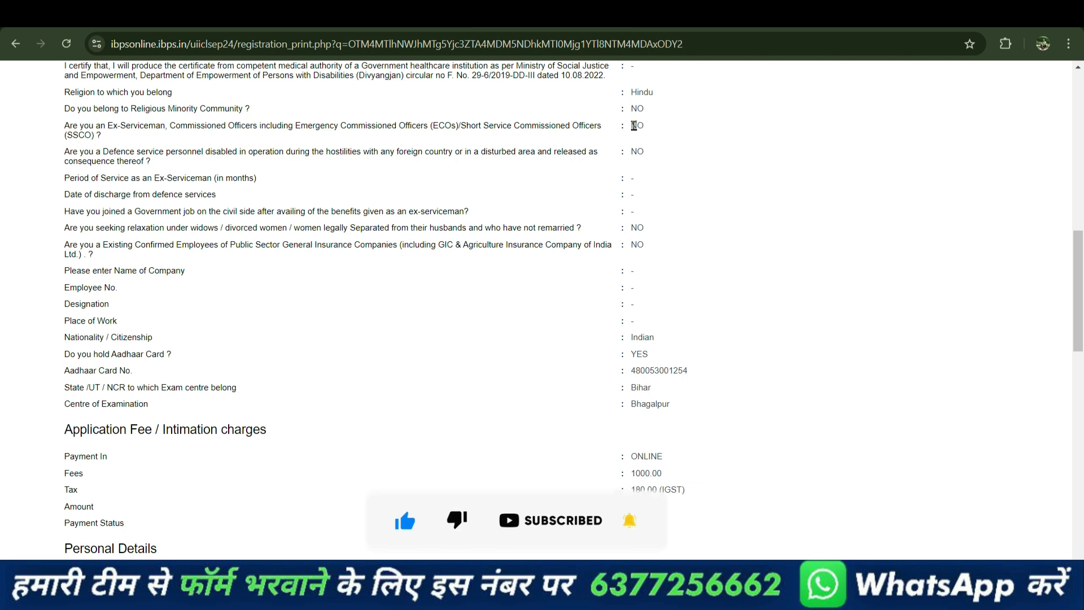
scroll(622, 271, up, 10)
scroll(639, 285, down, 20)
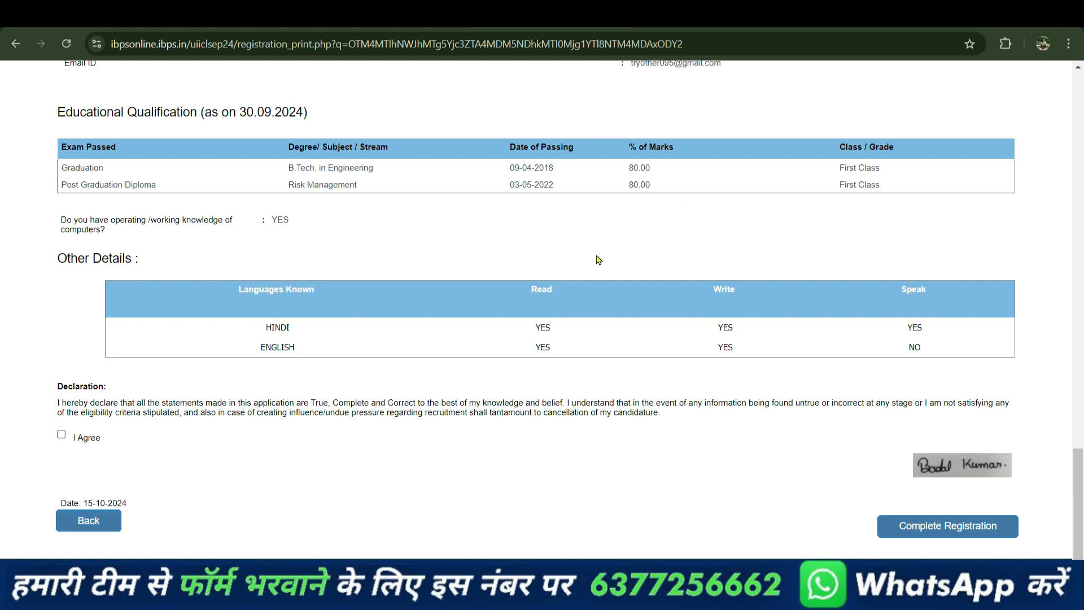
scroll(596, 259, up, 10)
scroll(491, 266, up, 6)
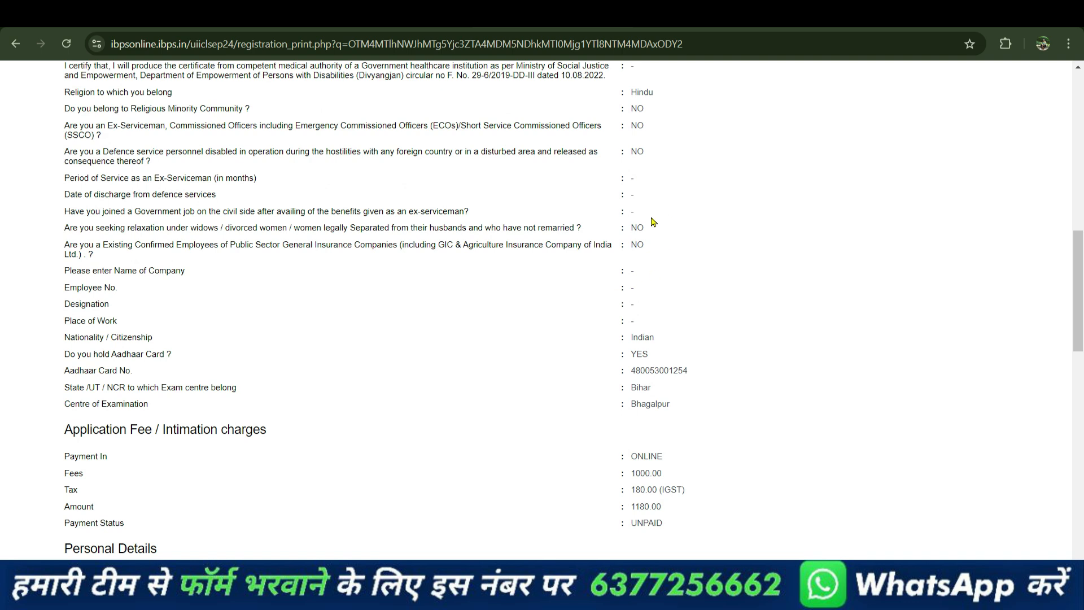
scroll(641, 231, down, 15)
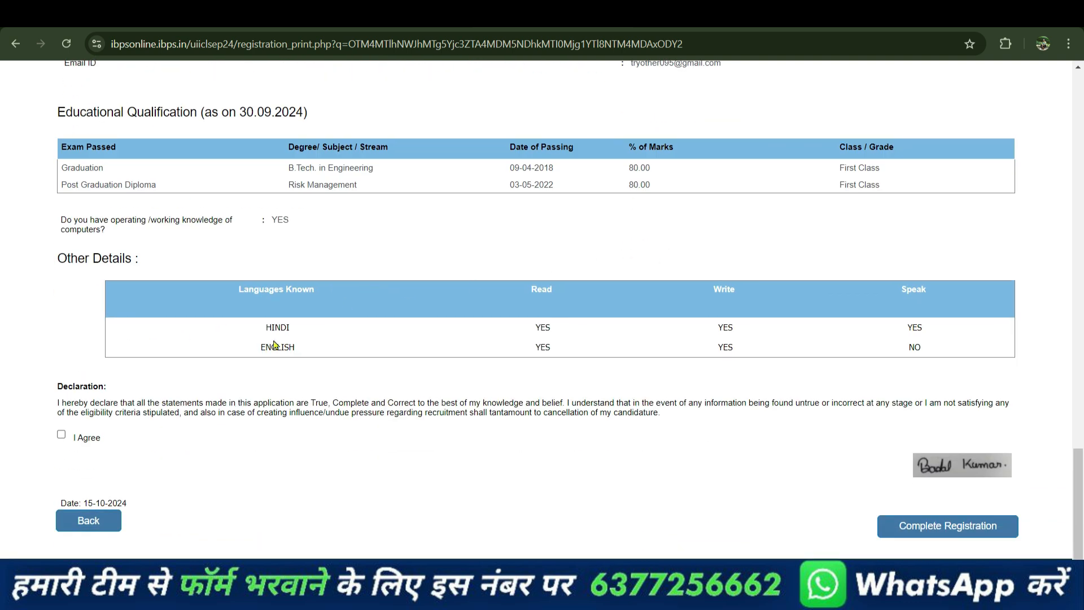
Agree to the declaration and complete the registration, accepting both confirmations
click(62, 435)
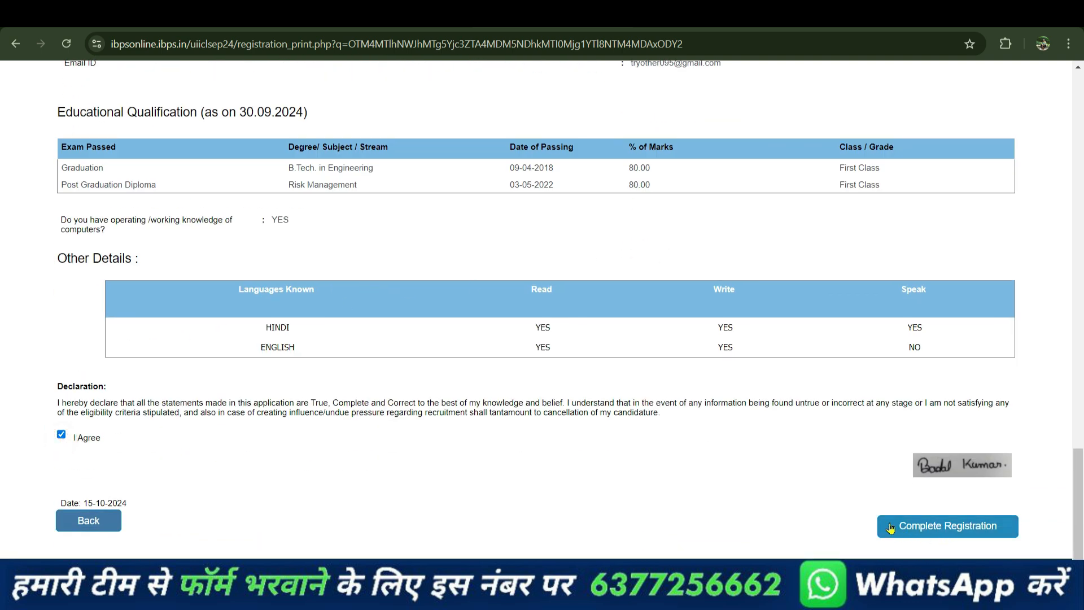
click(976, 537)
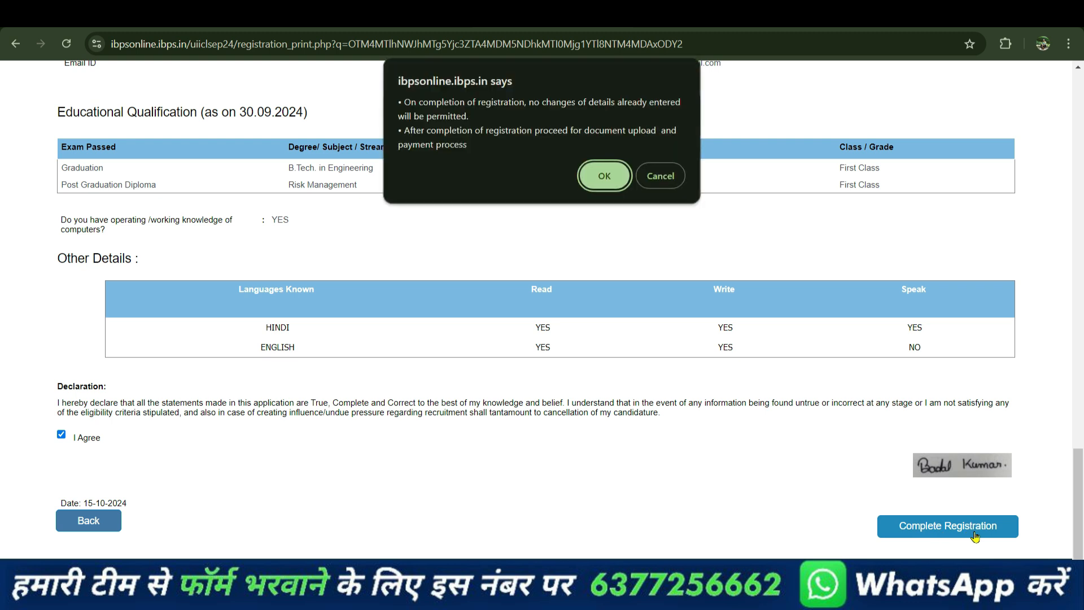
click(596, 176)
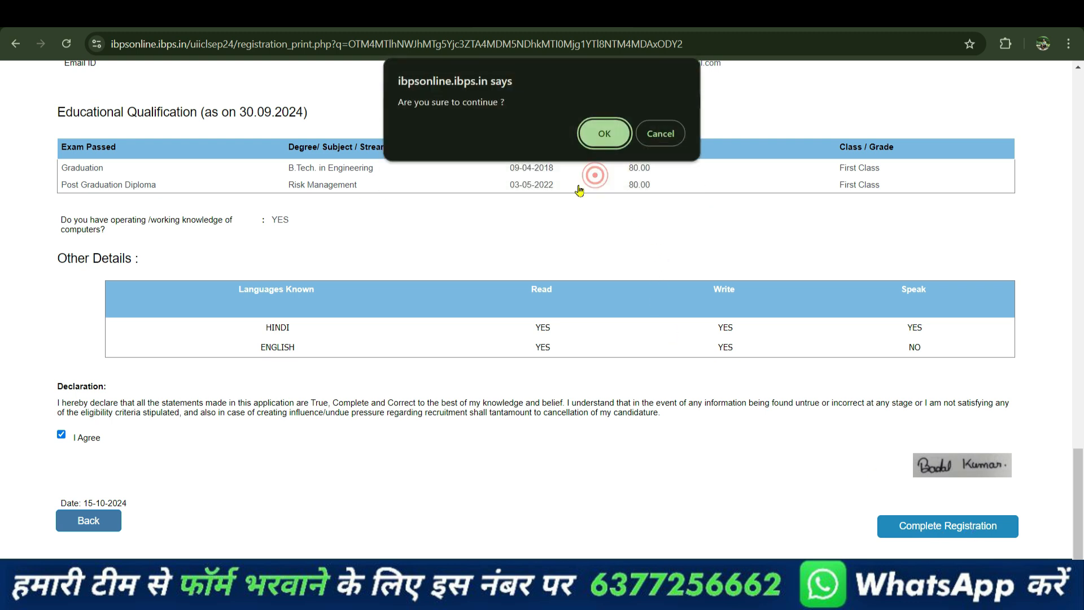
click(600, 133)
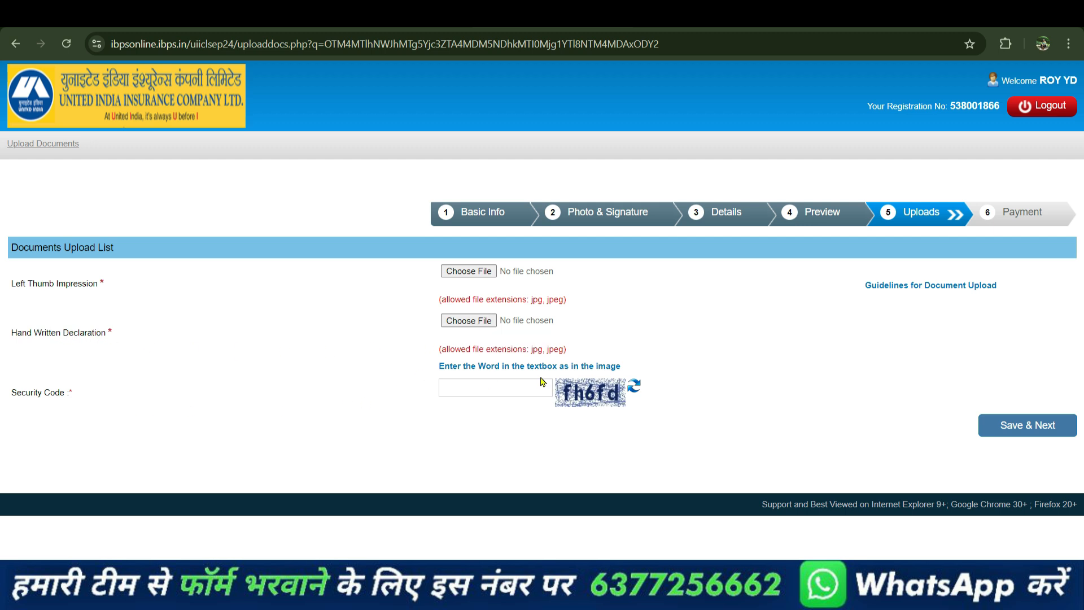
Go to the security code field on the document upload page, save to continue to payment, and select the payment security code field
click(498, 386)
click(1045, 429)
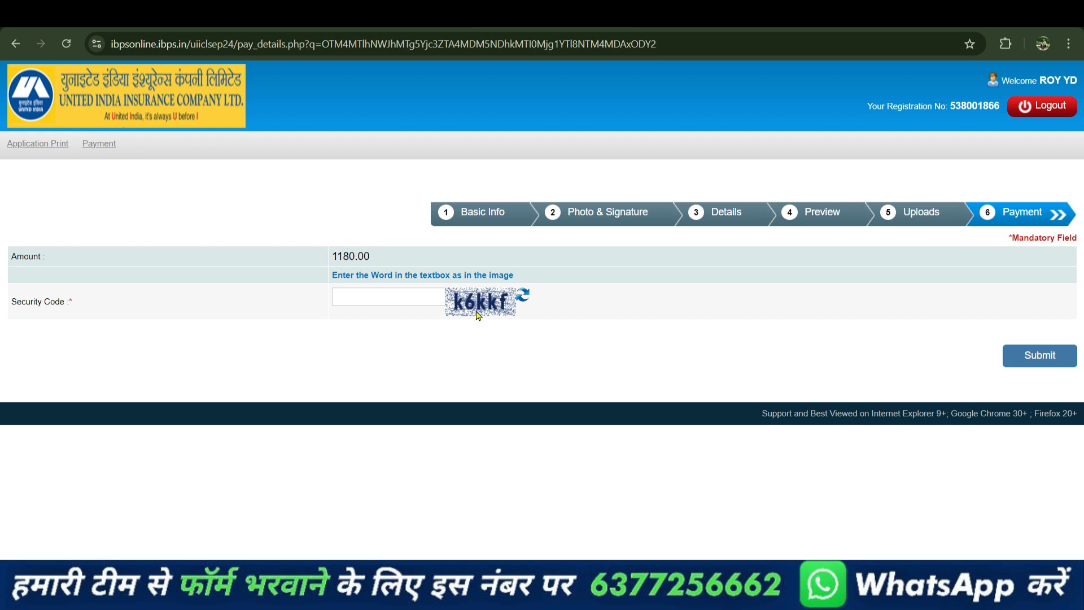
click(386, 300)
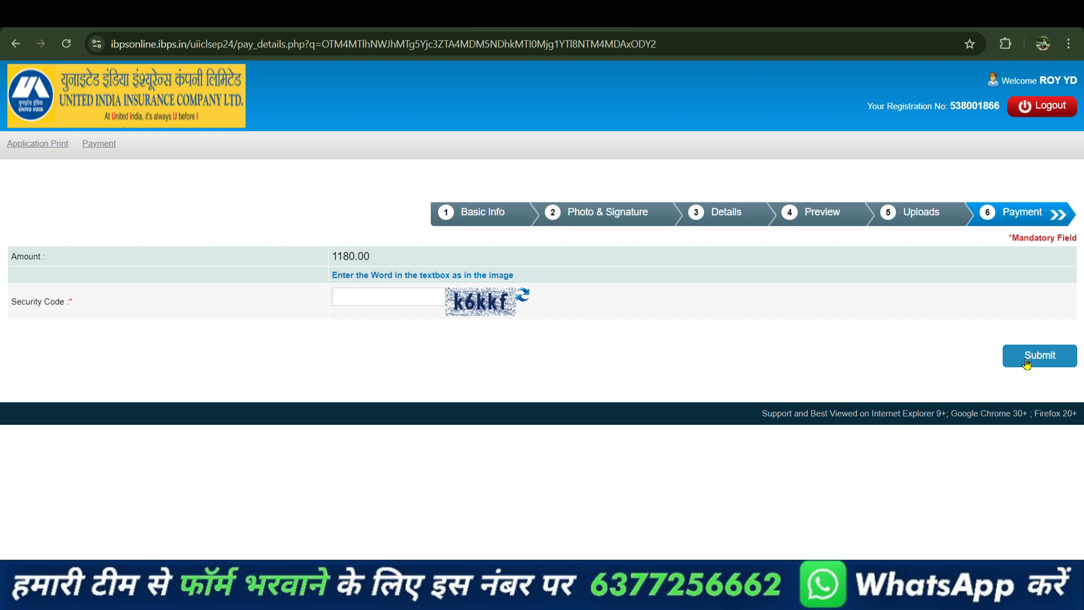
Open the application print page and look through the completed application
click(21, 148)
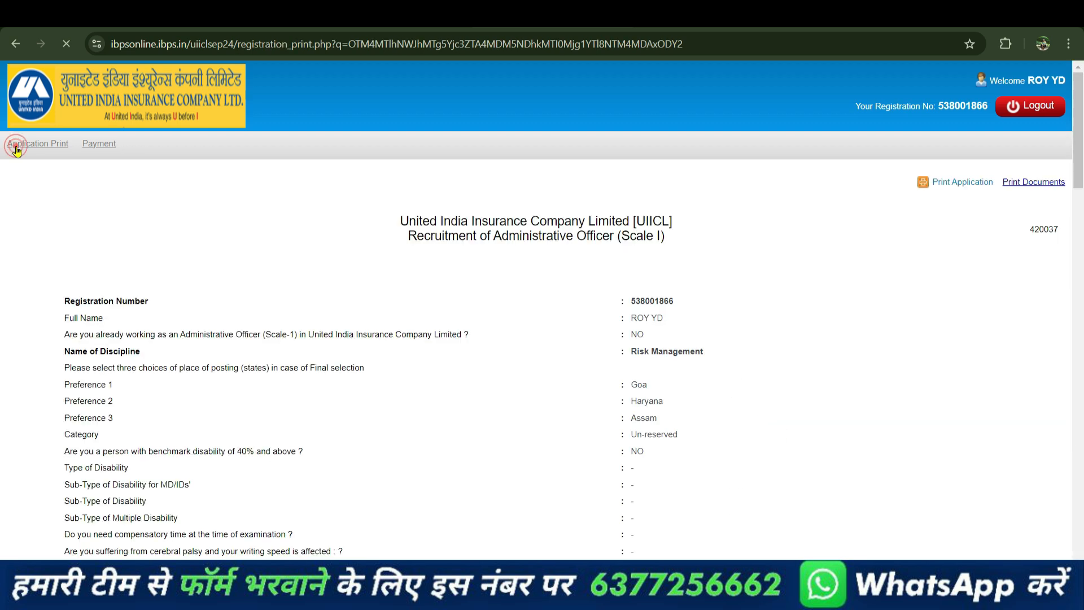
scroll(706, 421, down, 15)
scroll(712, 418, up, 11)
scroll(713, 418, up, 4)
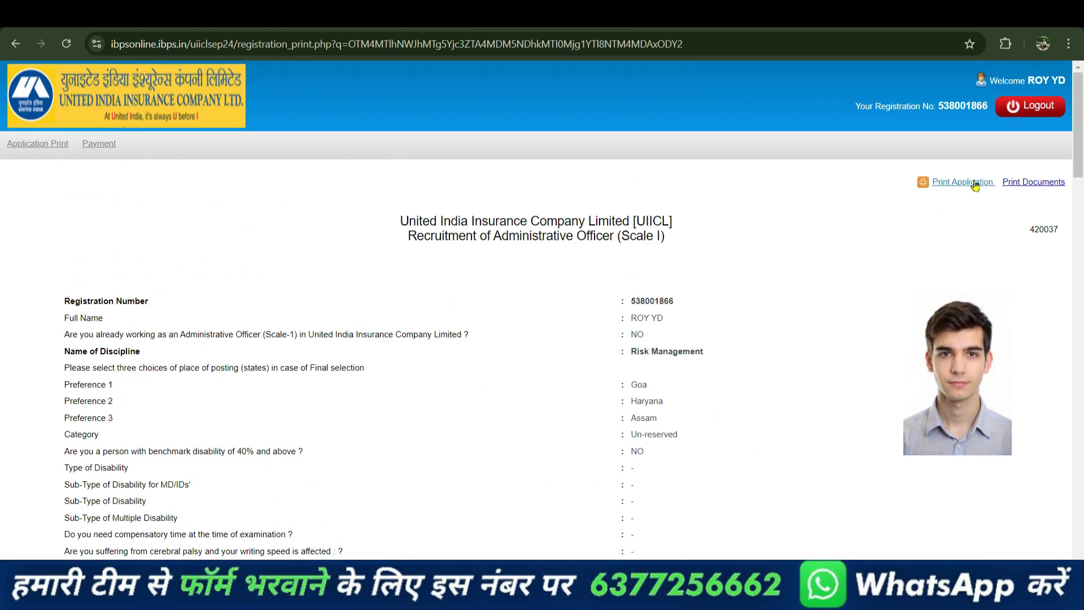
scroll(895, 334, down, 20)
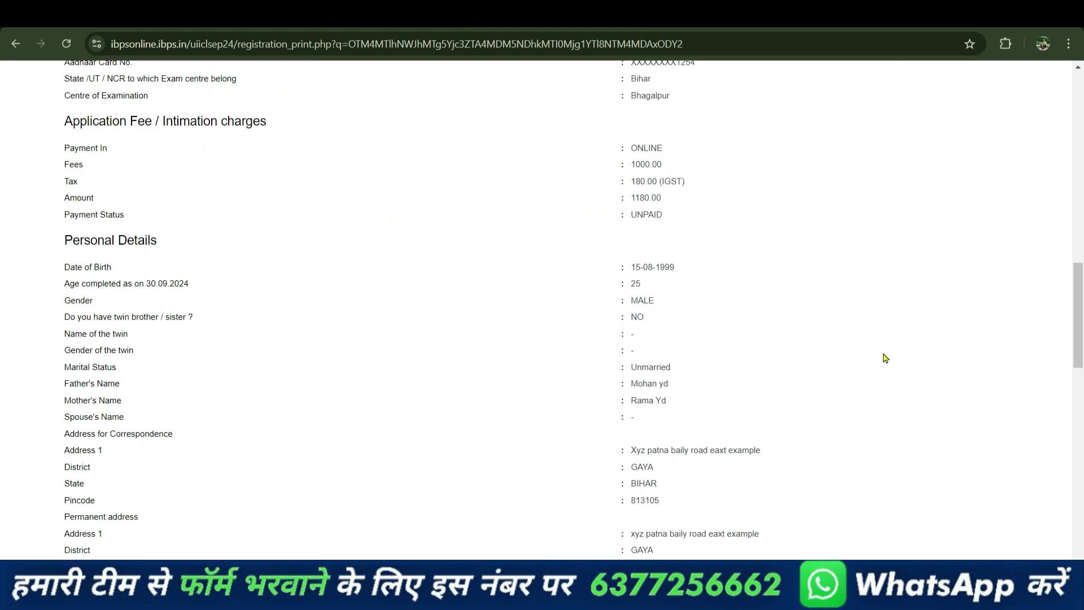
scroll(885, 358, down, 2)
scroll(885, 358, up, 20)
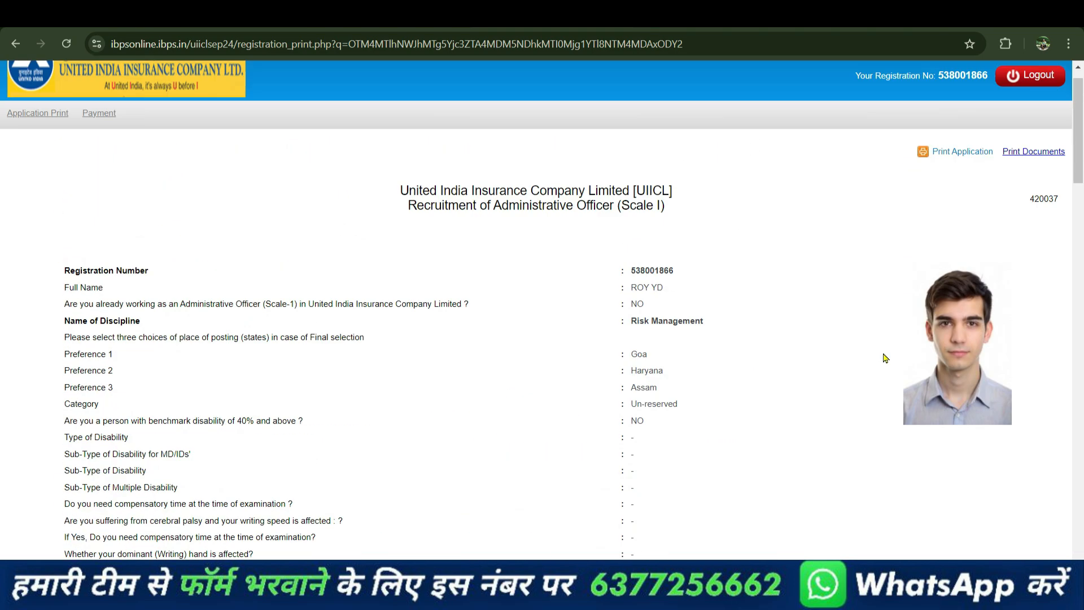